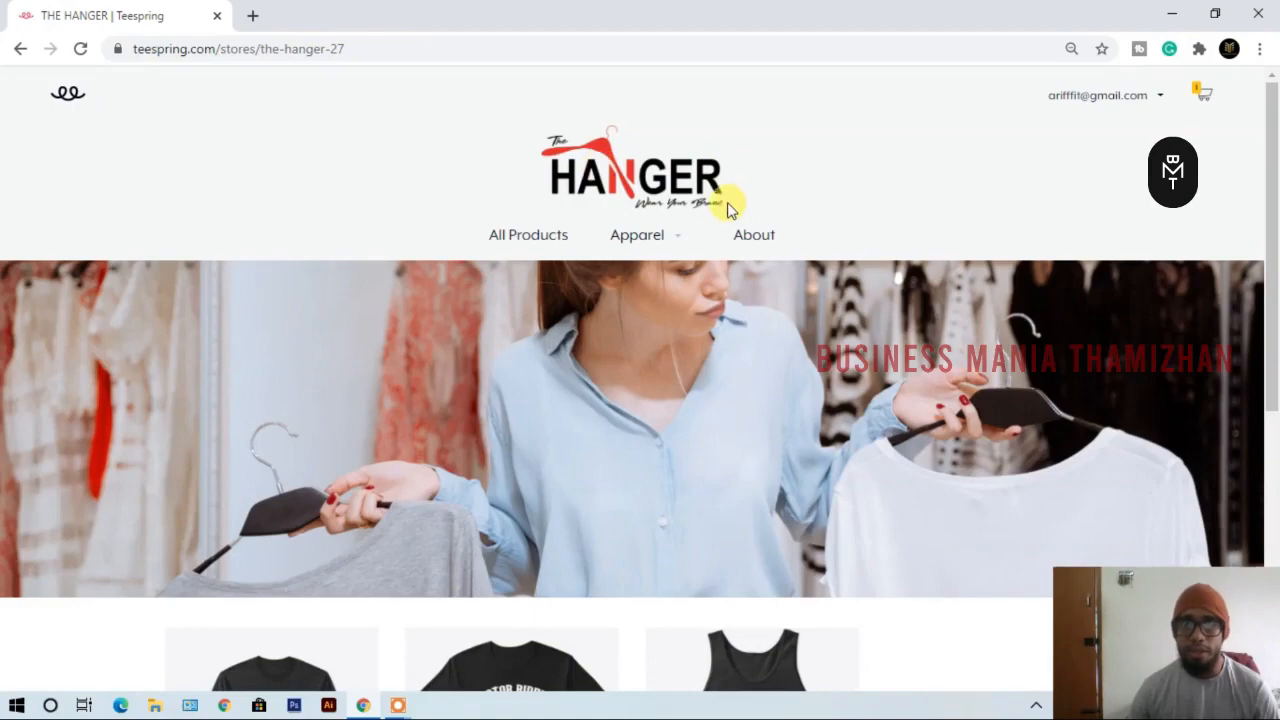
# Look over THE HANGER storefront's home page, its Apparel categories and the About page.
pyautogui.scroll(-5, 588, 237)
pyautogui.scroll(5, 582, 290)
pyautogui.moveTo(626, 243)
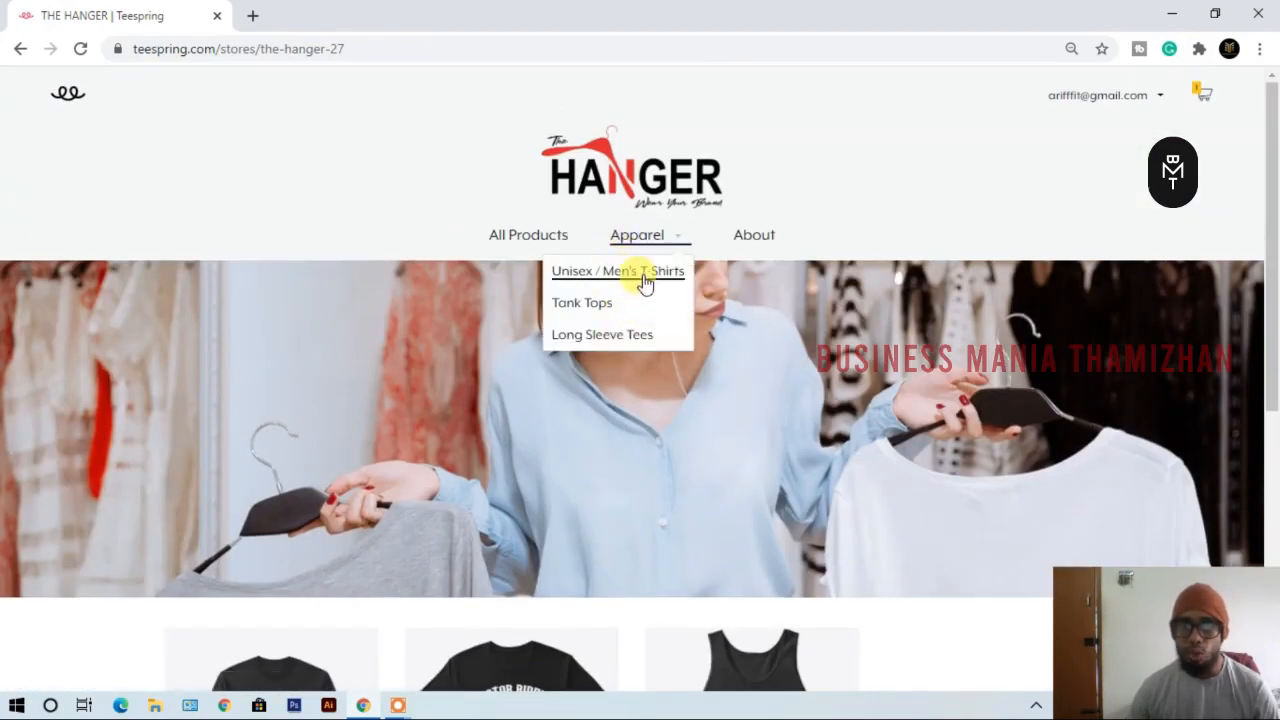
pyautogui.click(764, 235)
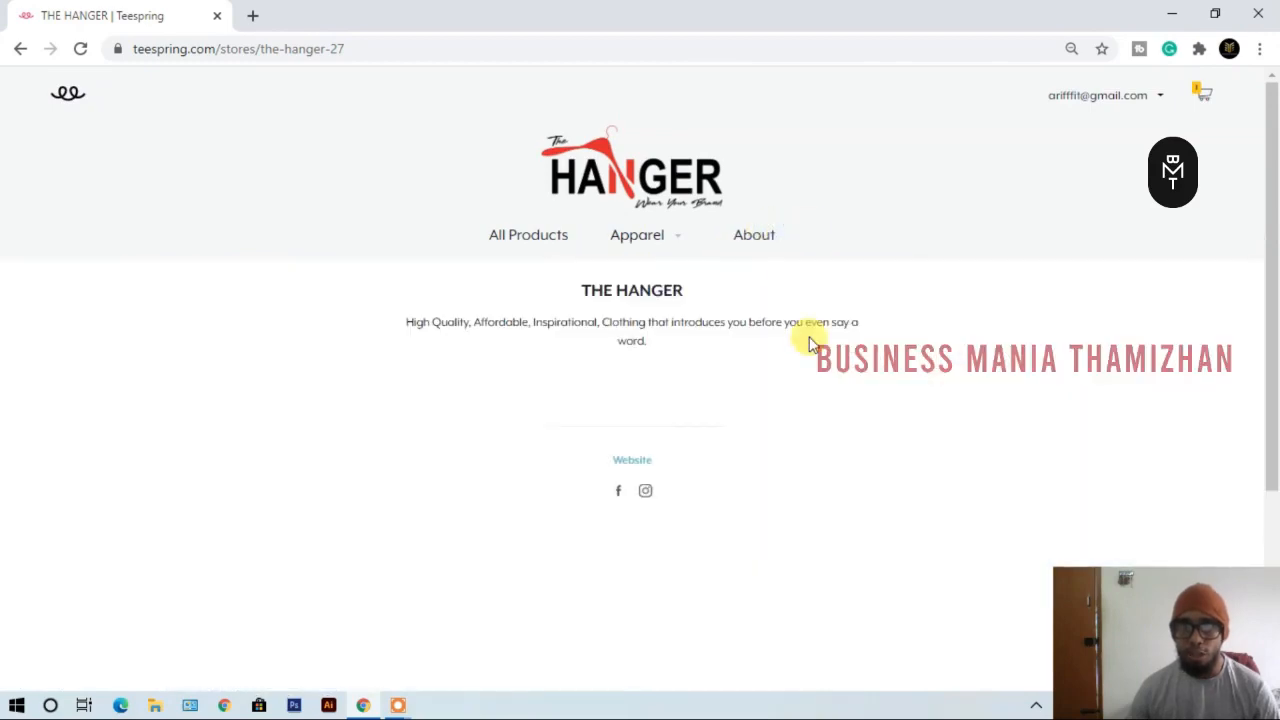
pyautogui.scroll(-1, 808, 338)
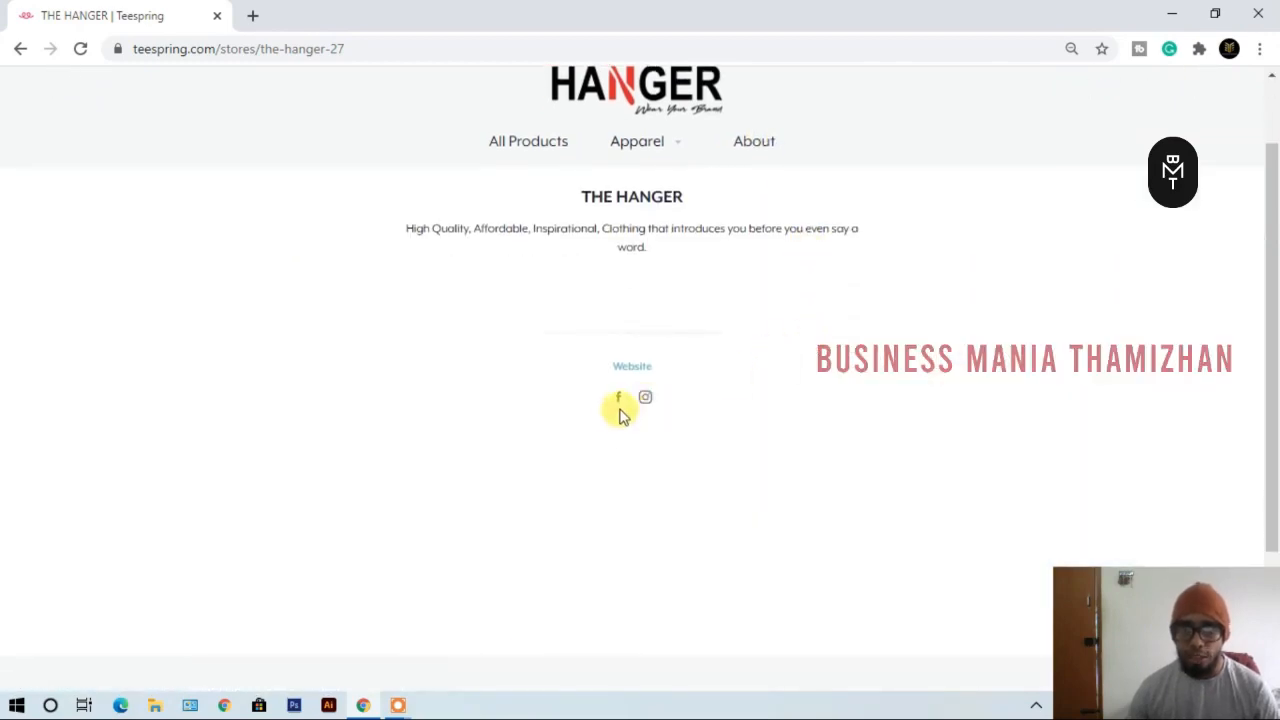
pyautogui.scroll(1, 645, 348)
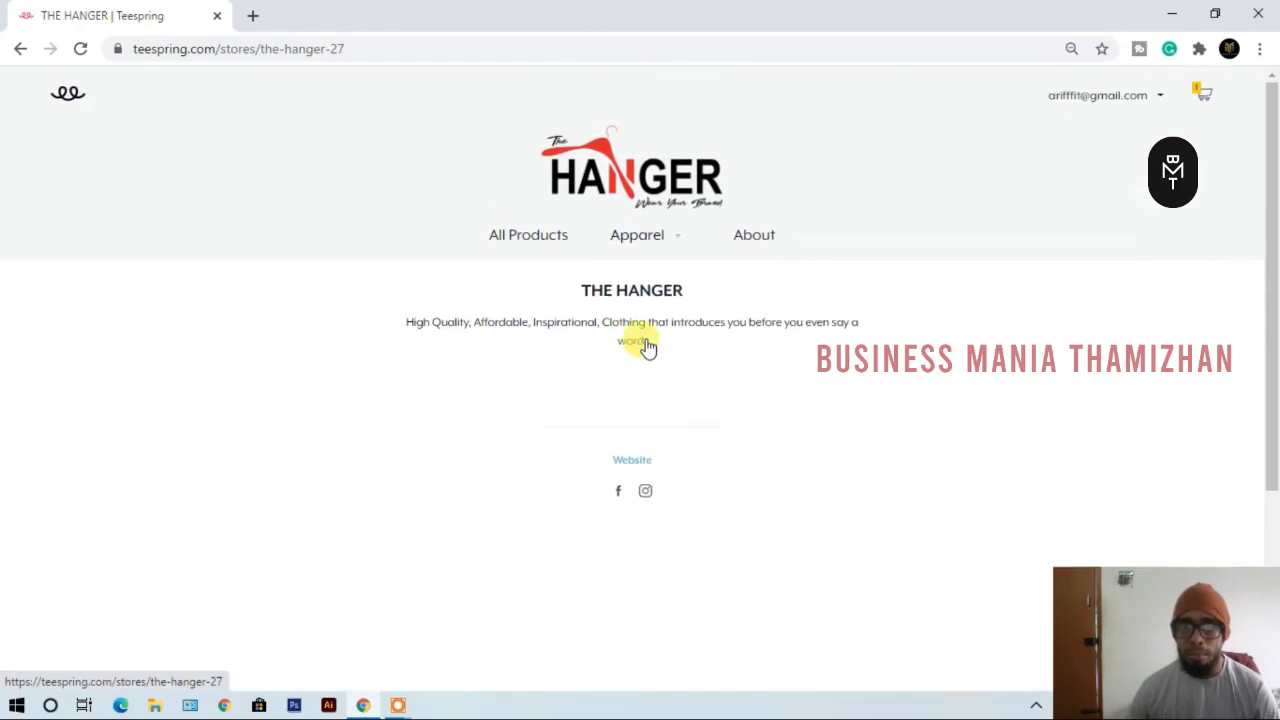
# Return to the storefronts dashboard, start editing THE HANGER storefront and open its header settings.
pyautogui.click(18, 47)
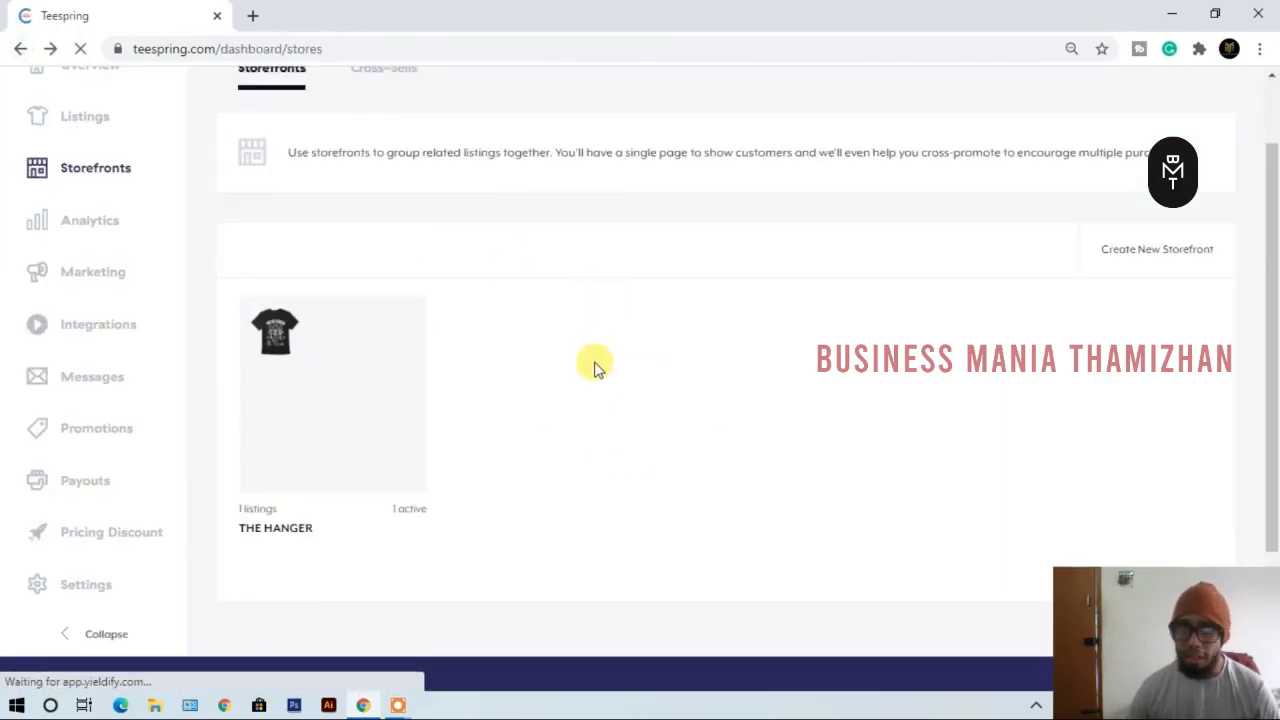
pyautogui.moveTo(338, 378)
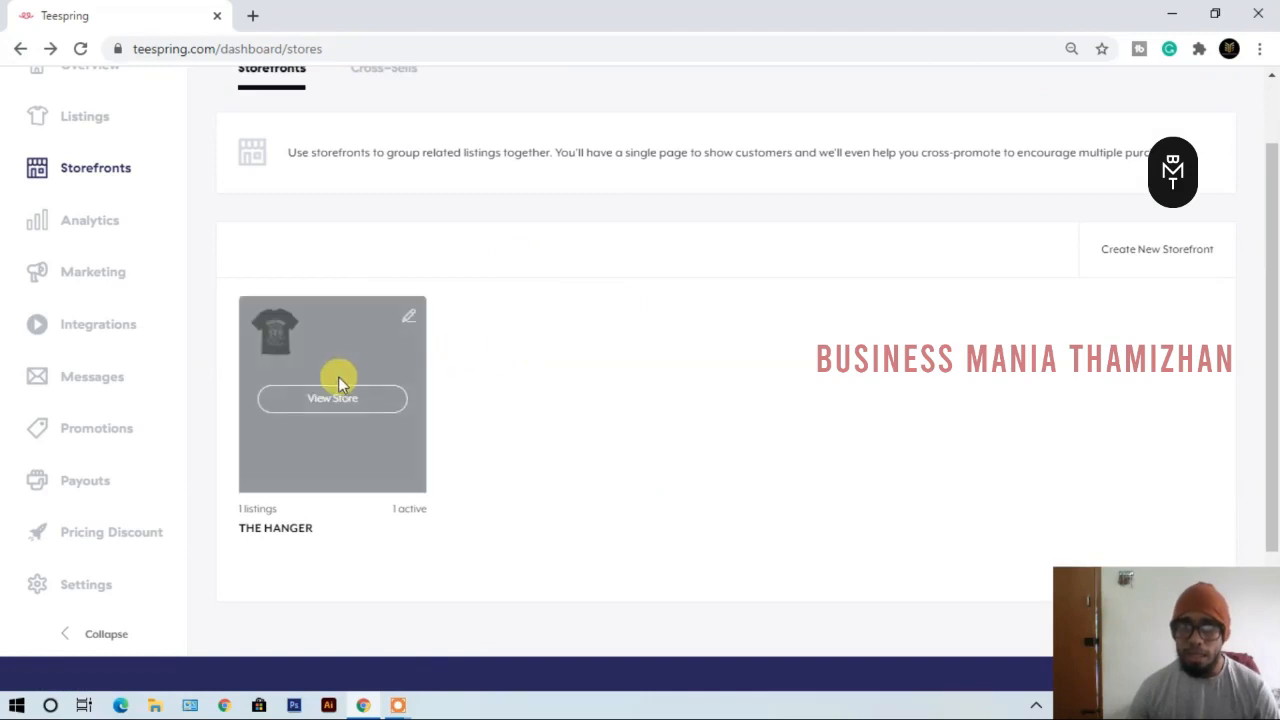
pyautogui.click(409, 322)
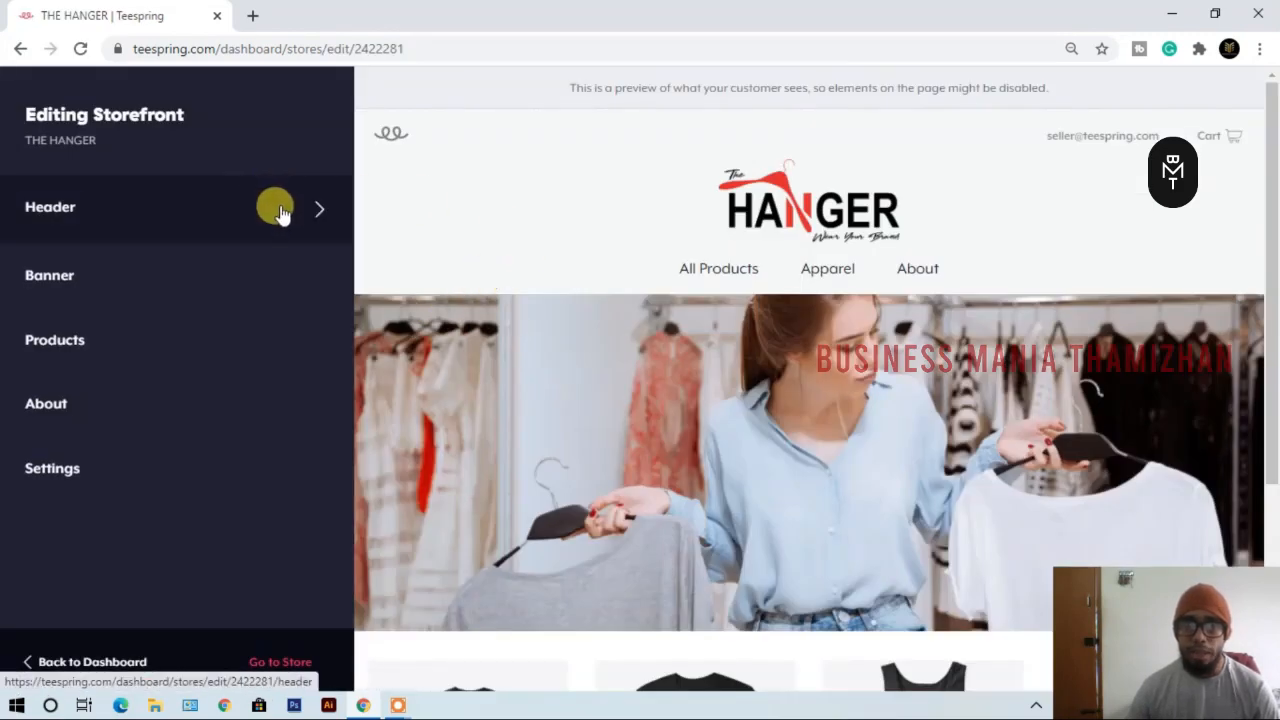
pyautogui.click(281, 209)
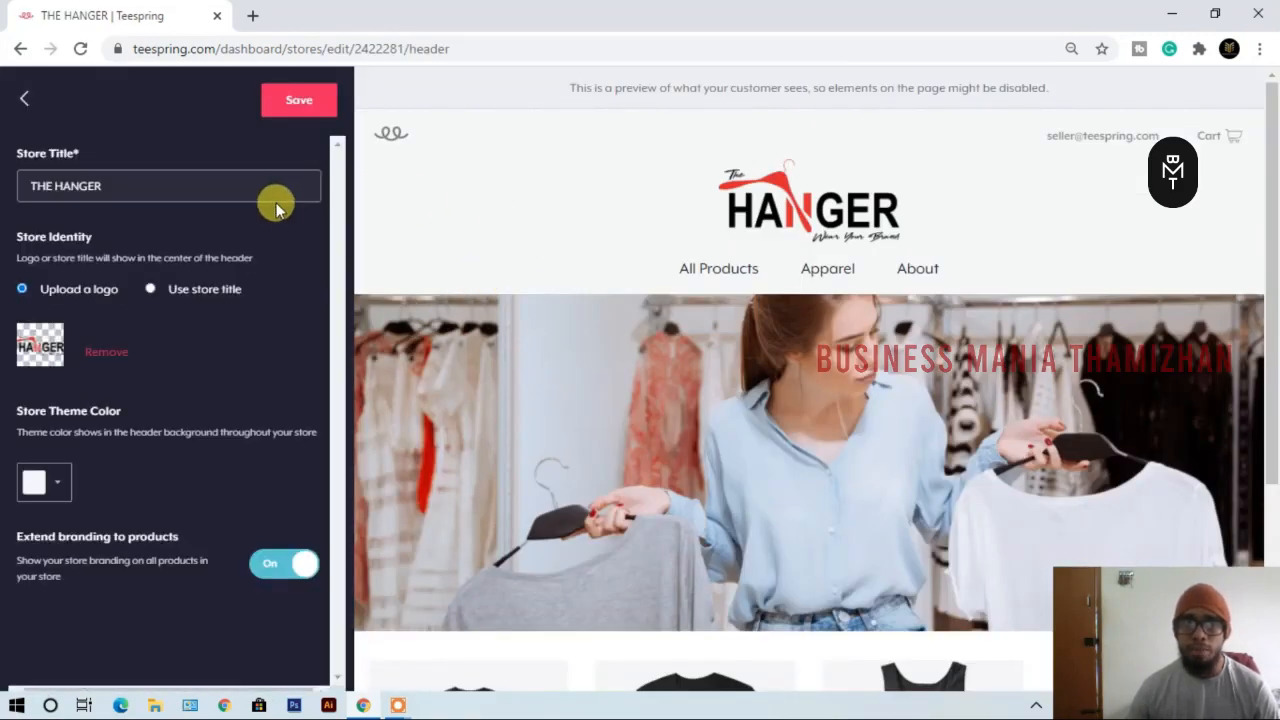
# Try the store title as the header's store identity and switch back to the logo option.
pyautogui.click(149, 290)
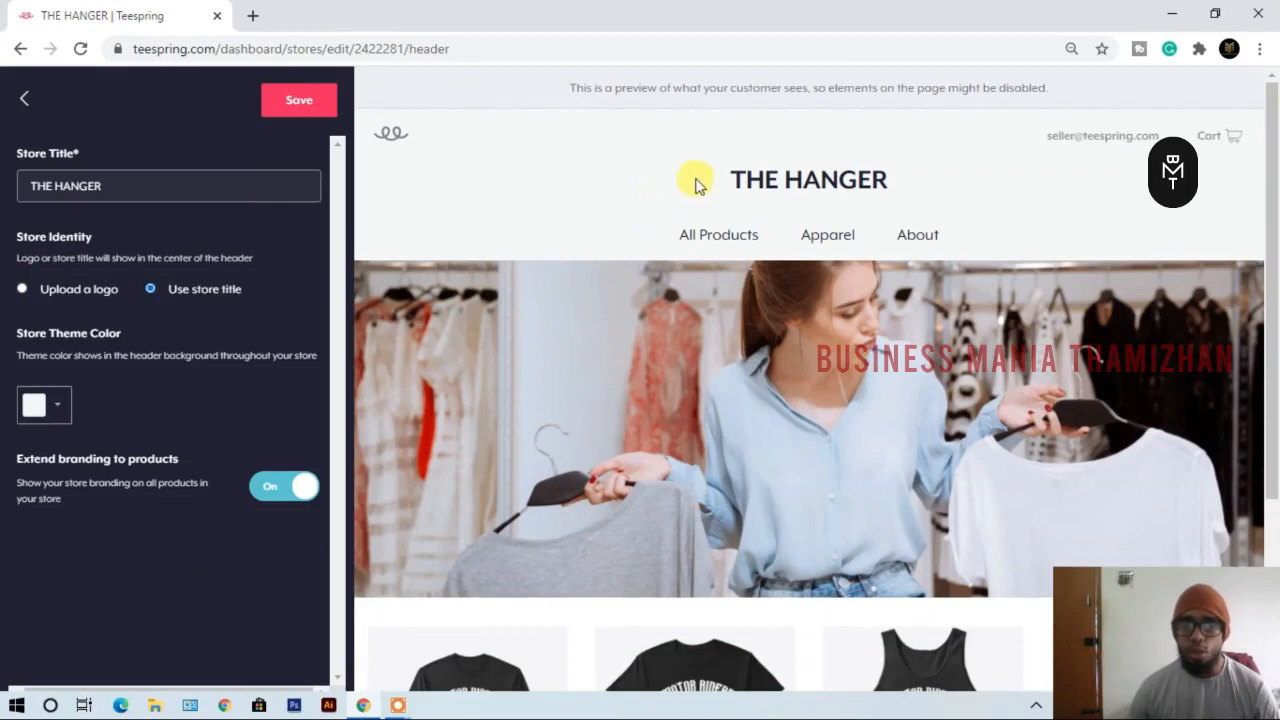
pyautogui.click(22, 288)
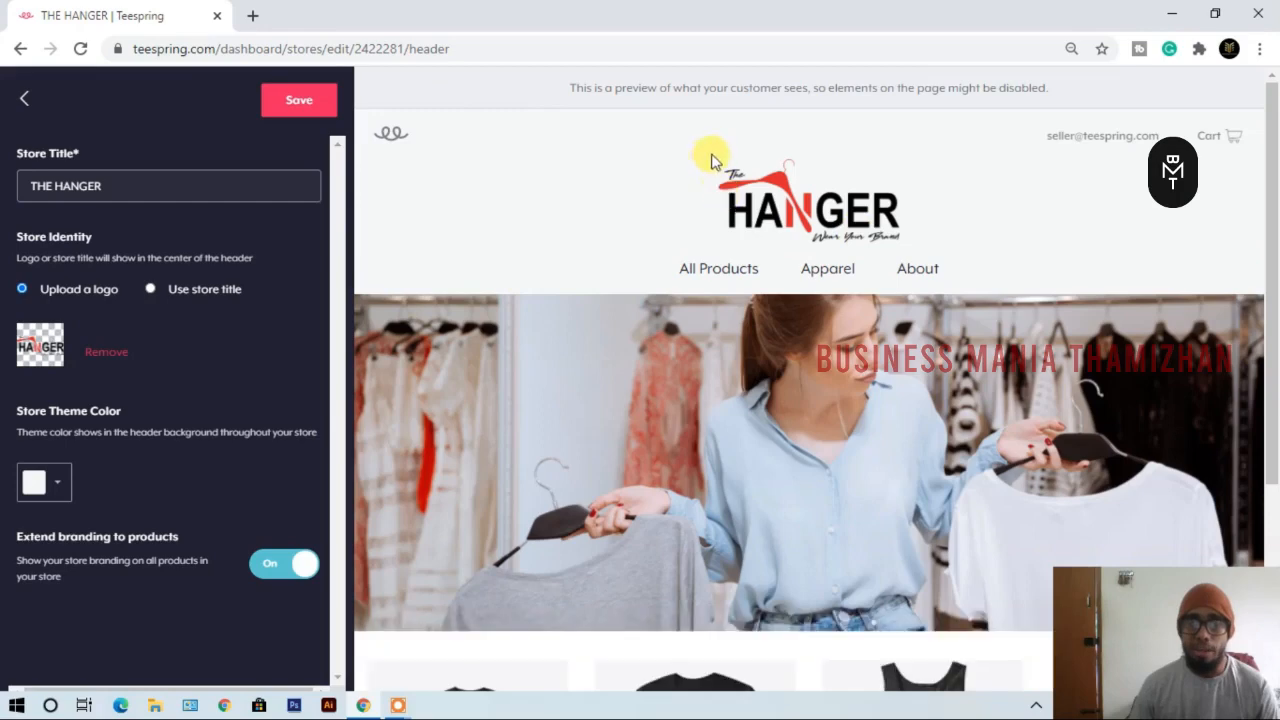
# Remove the current header logo and upload fffff.png from the teespring folder on the E: drive.
pyautogui.click(115, 356)
pyautogui.click(84, 340)
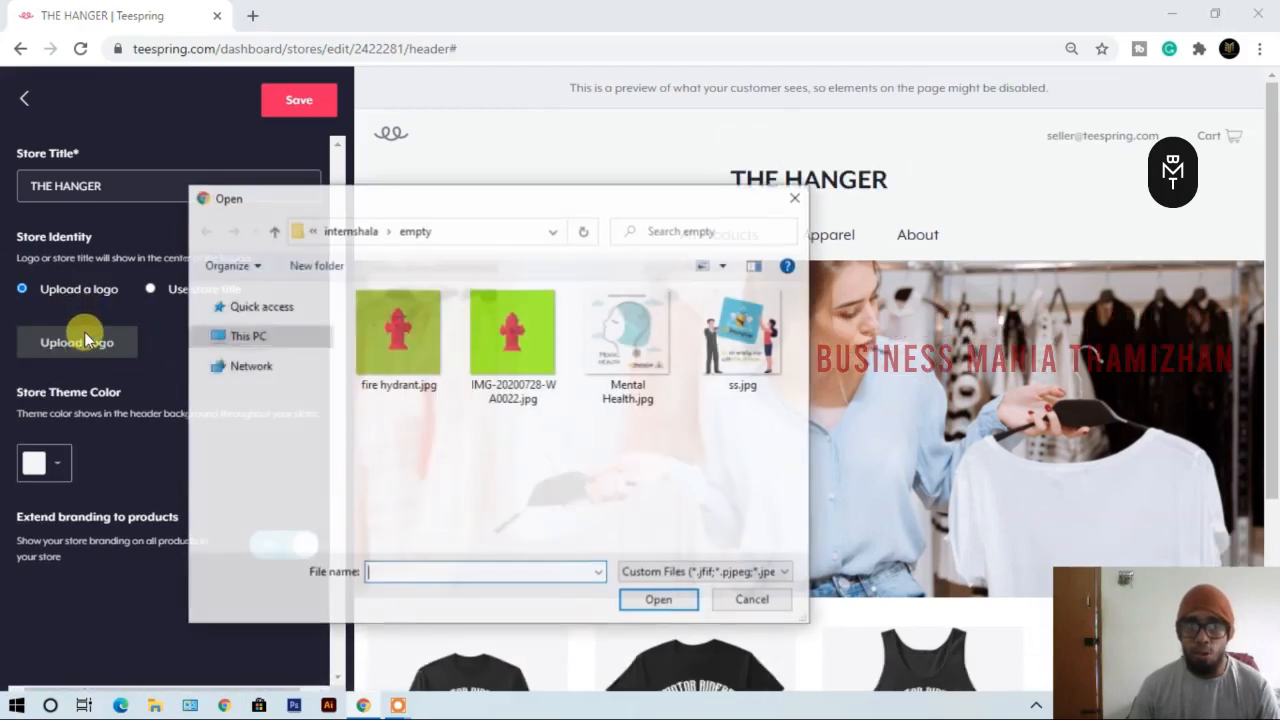
pyautogui.click(276, 523)
pyautogui.doubleClick(391, 478)
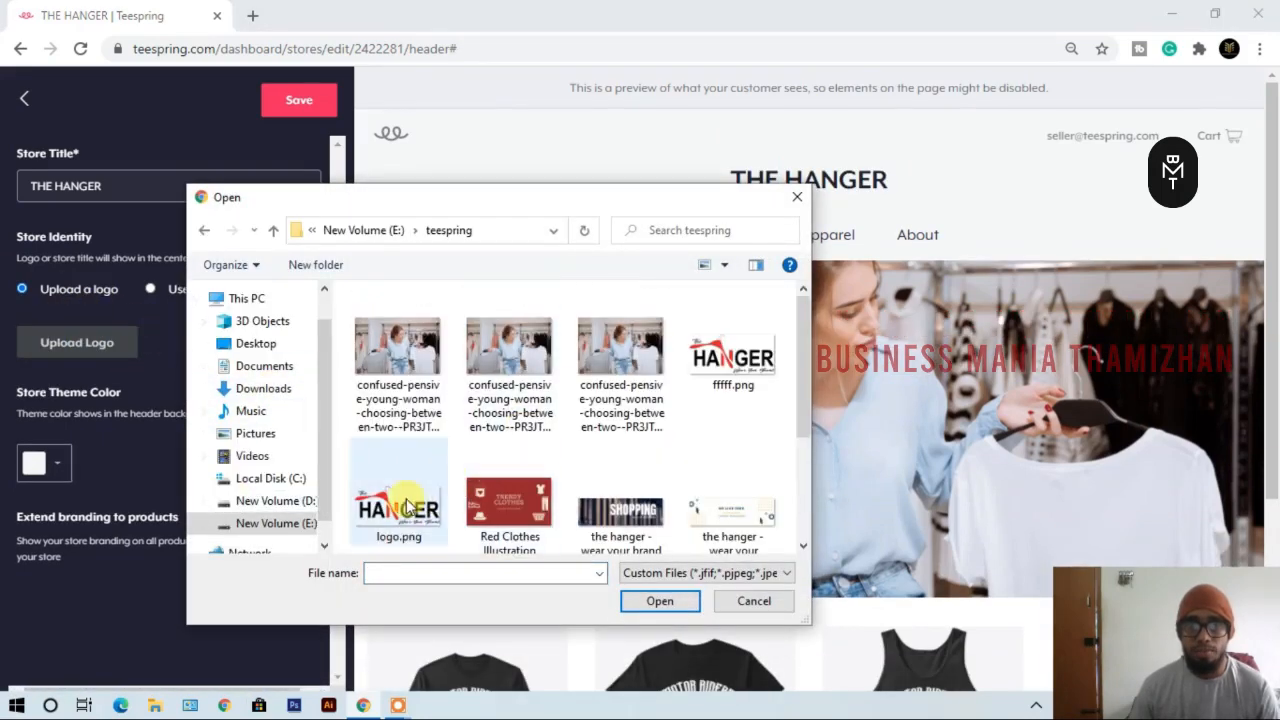
pyautogui.doubleClick(724, 340)
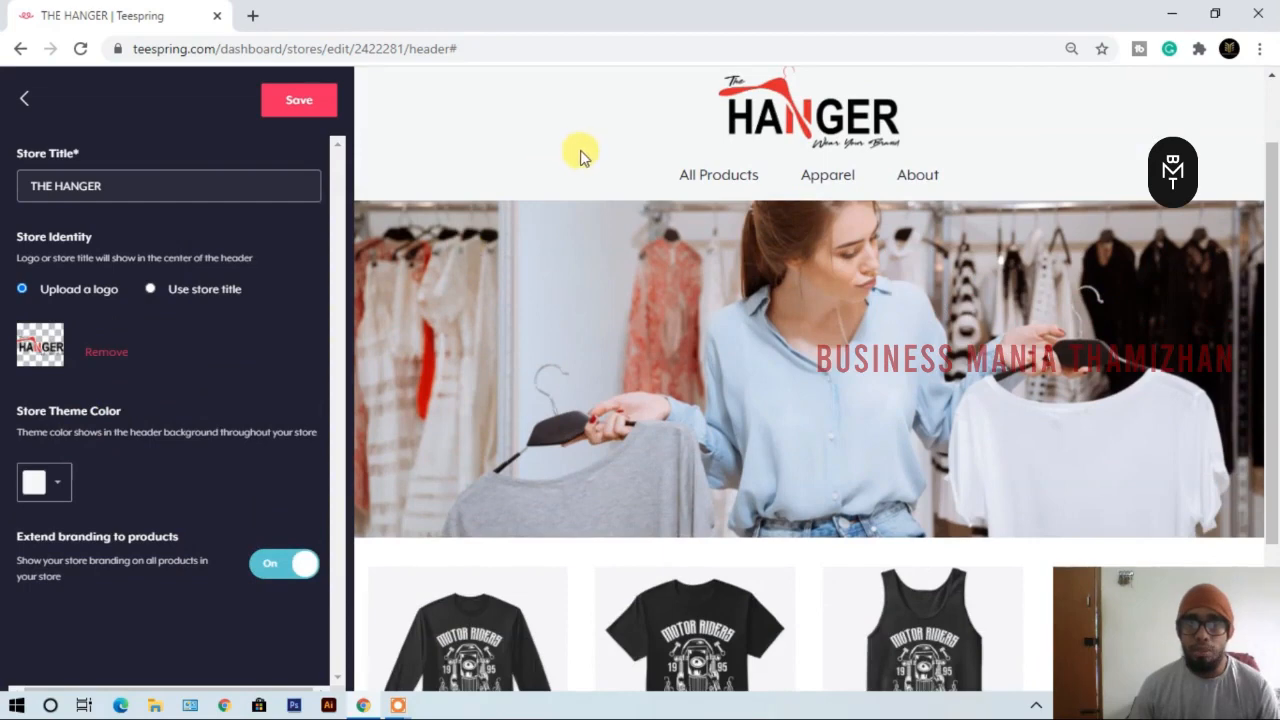
# Try cyan and black as the store theme color, set it to #FDFDFD and save the header settings.
pyautogui.click(66, 484)
pyautogui.moveTo(163, 571); pyautogui.dragTo(203, 513)
pyautogui.scroll(-1, 187, 546)
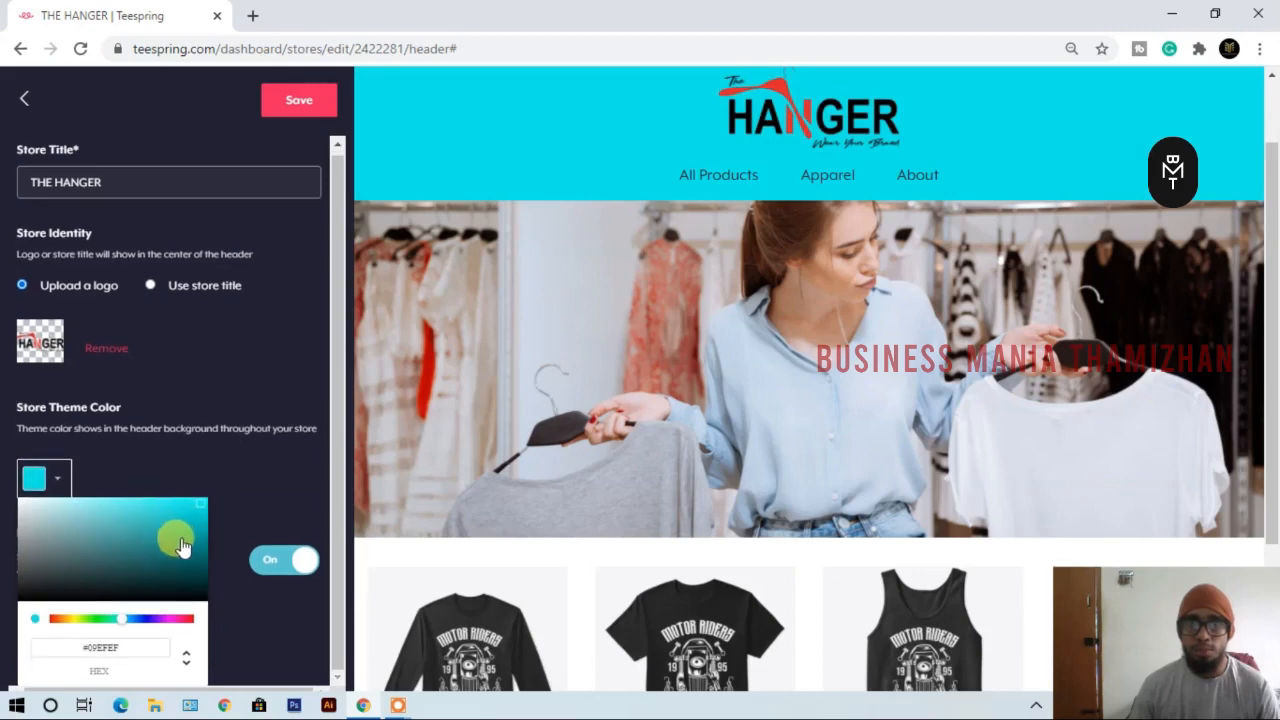
pyautogui.moveTo(58, 537); pyautogui.dragTo(220, 617)
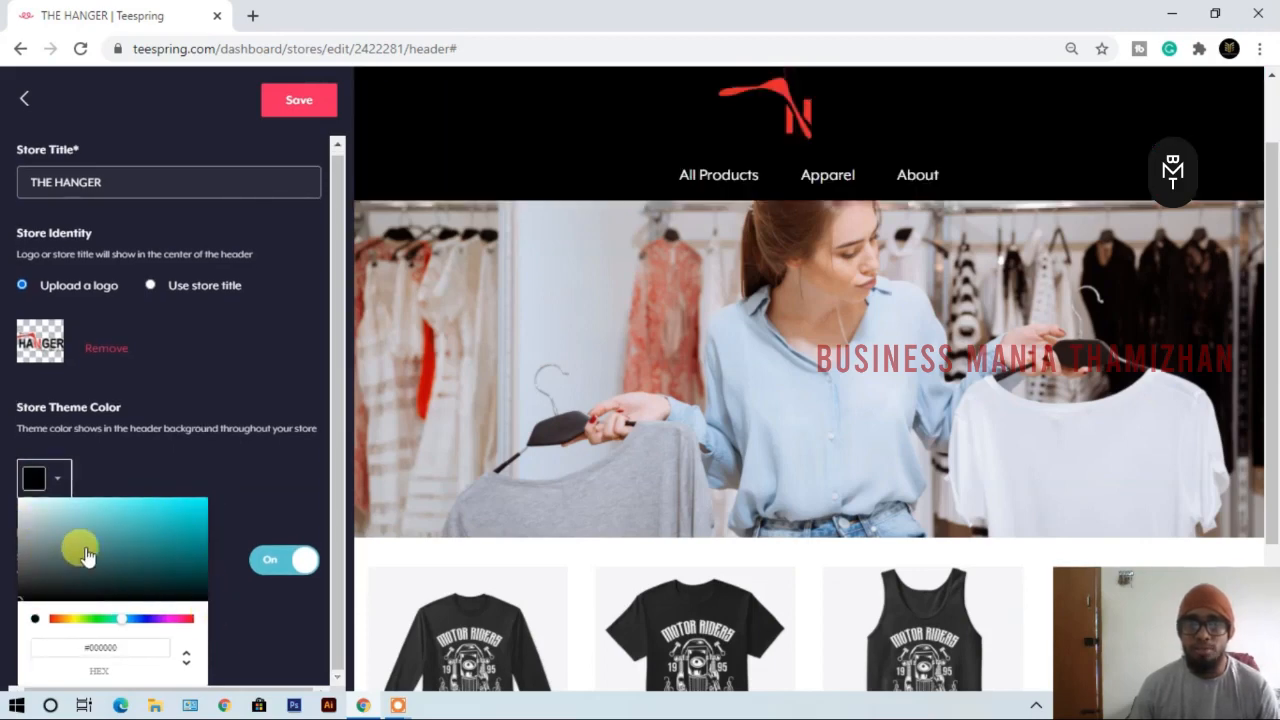
pyautogui.click(33, 510)
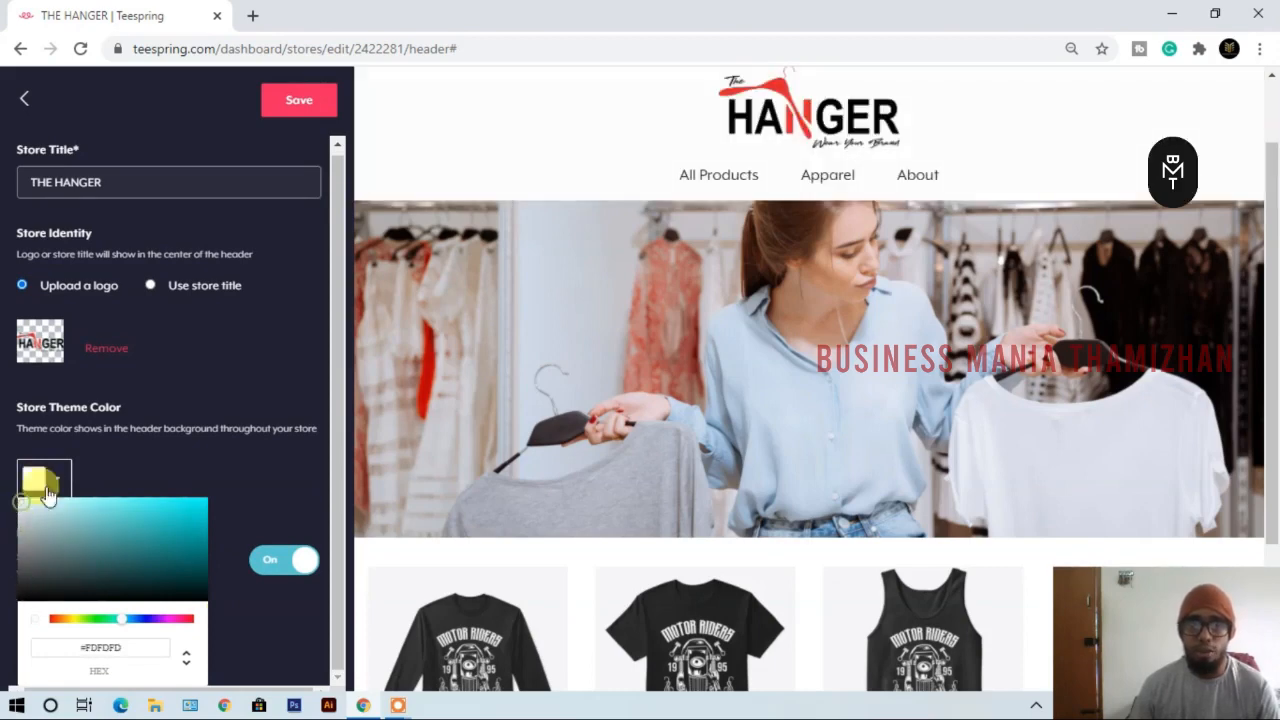
pyautogui.click(195, 458)
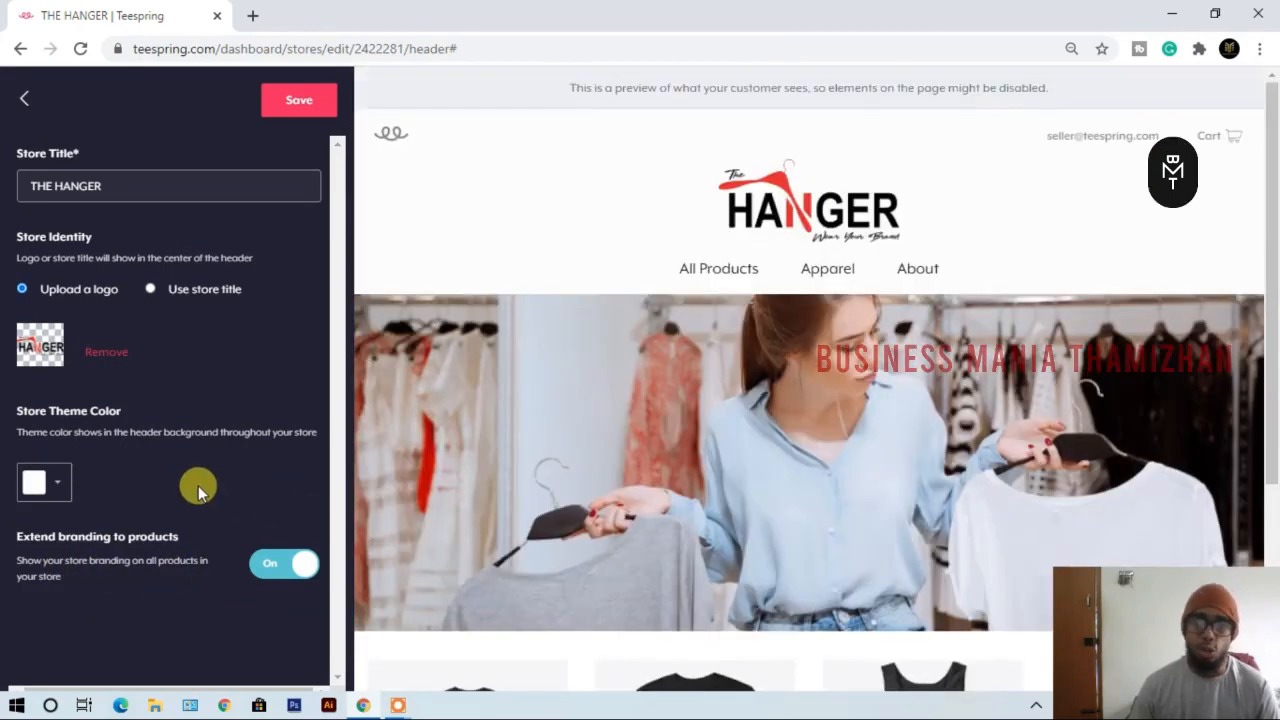
pyautogui.click(283, 100)
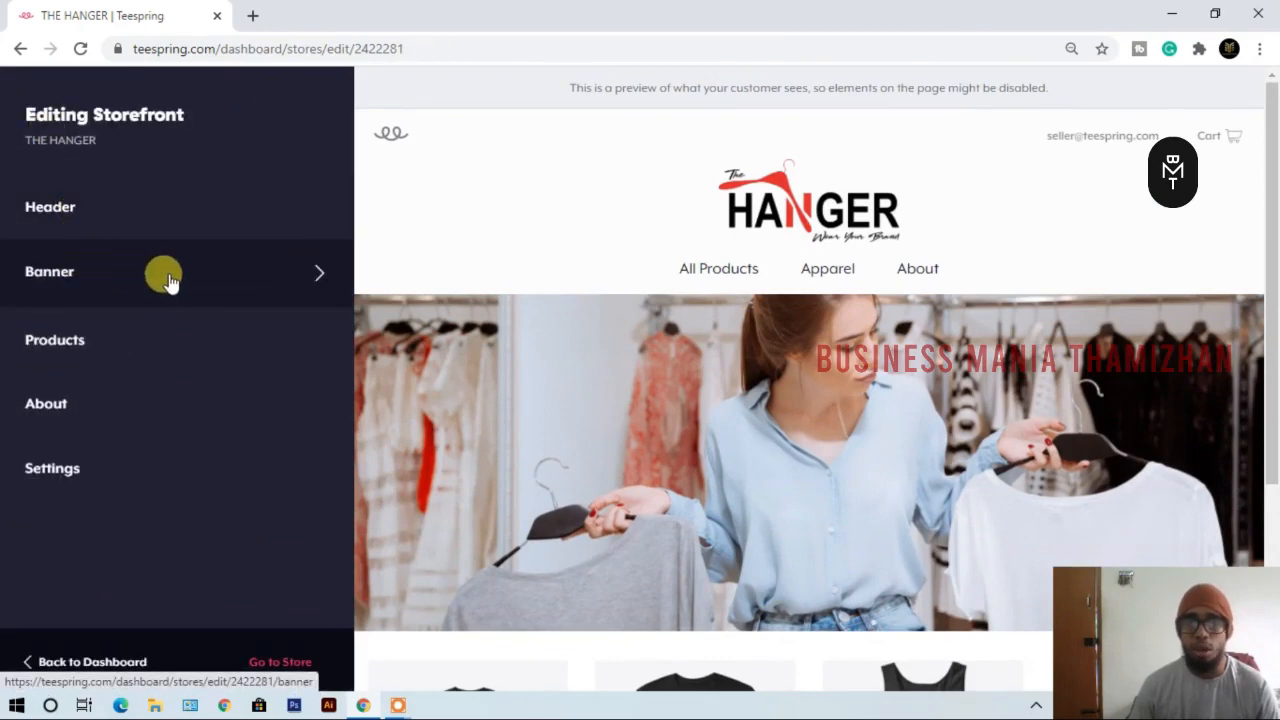
# Remove the storefront's banner image and upload the second confused-pensive-young-woman picture from the teespring folder in its place.
pyautogui.scroll(-3, 560, 300)
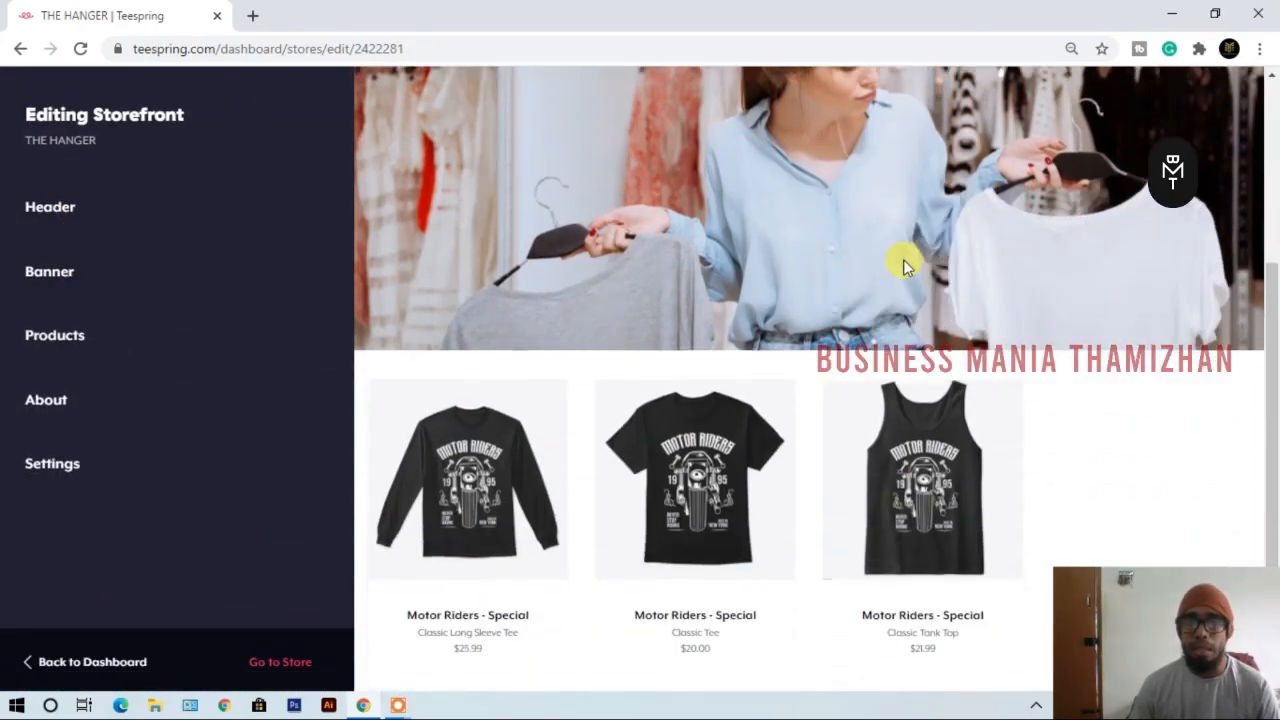
pyautogui.scroll(5, 700, 275)
pyautogui.scroll(-5, 729, 269)
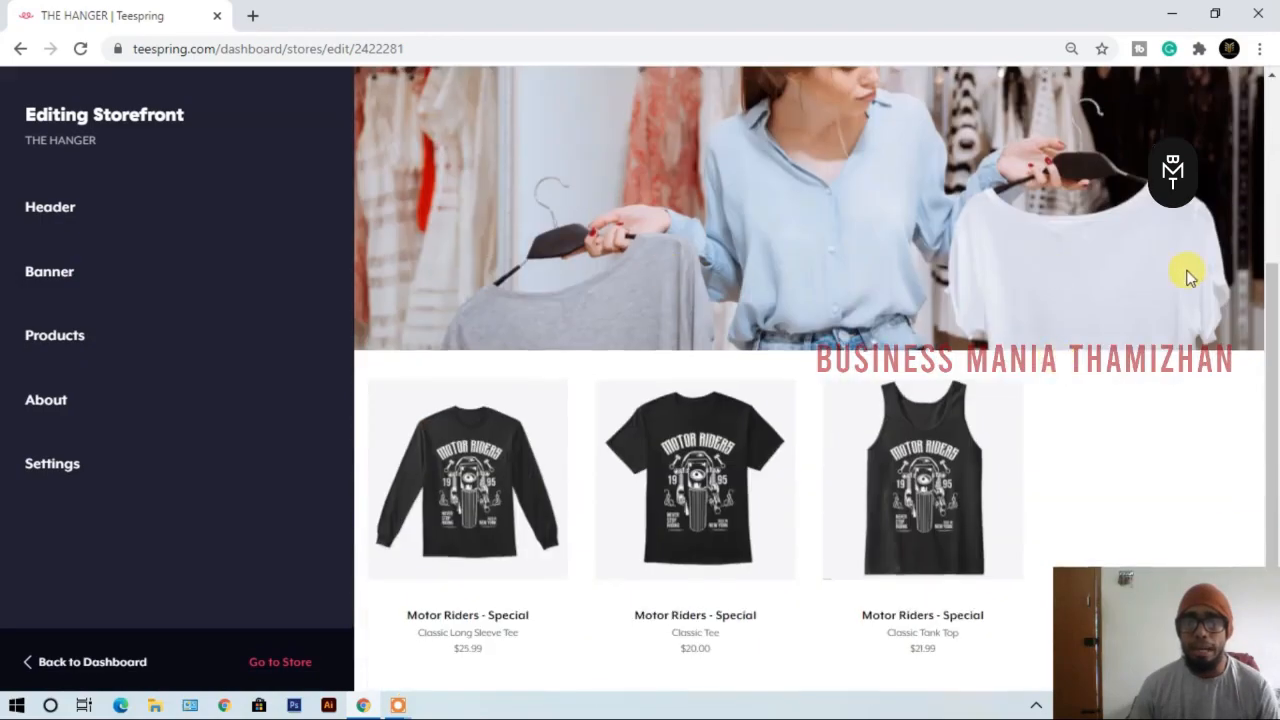
pyautogui.click(172, 285)
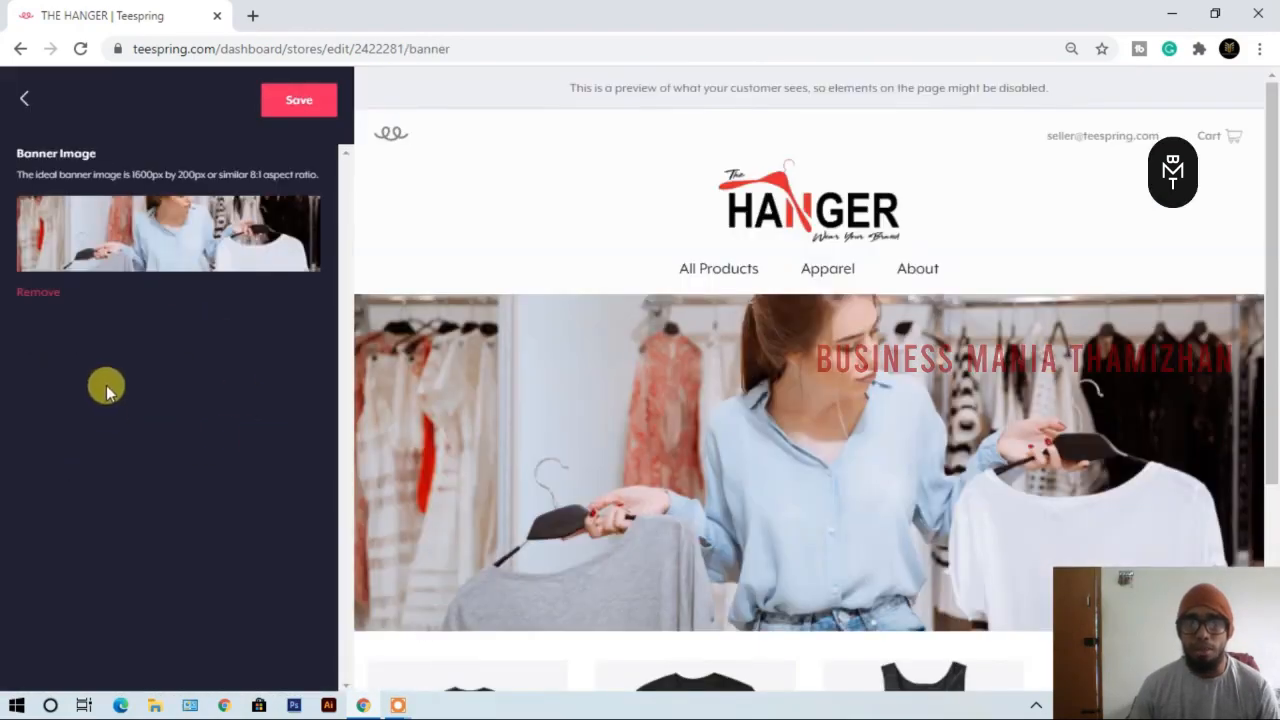
pyautogui.click(30, 292)
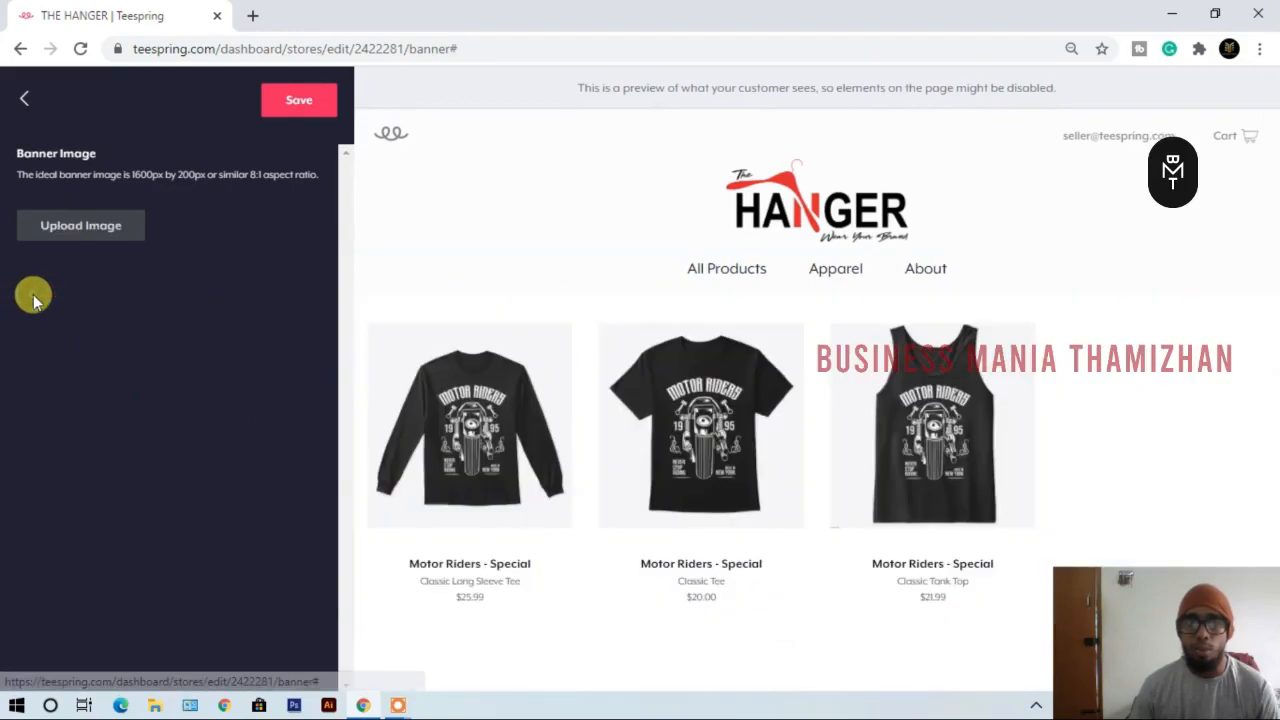
pyautogui.click(88, 228)
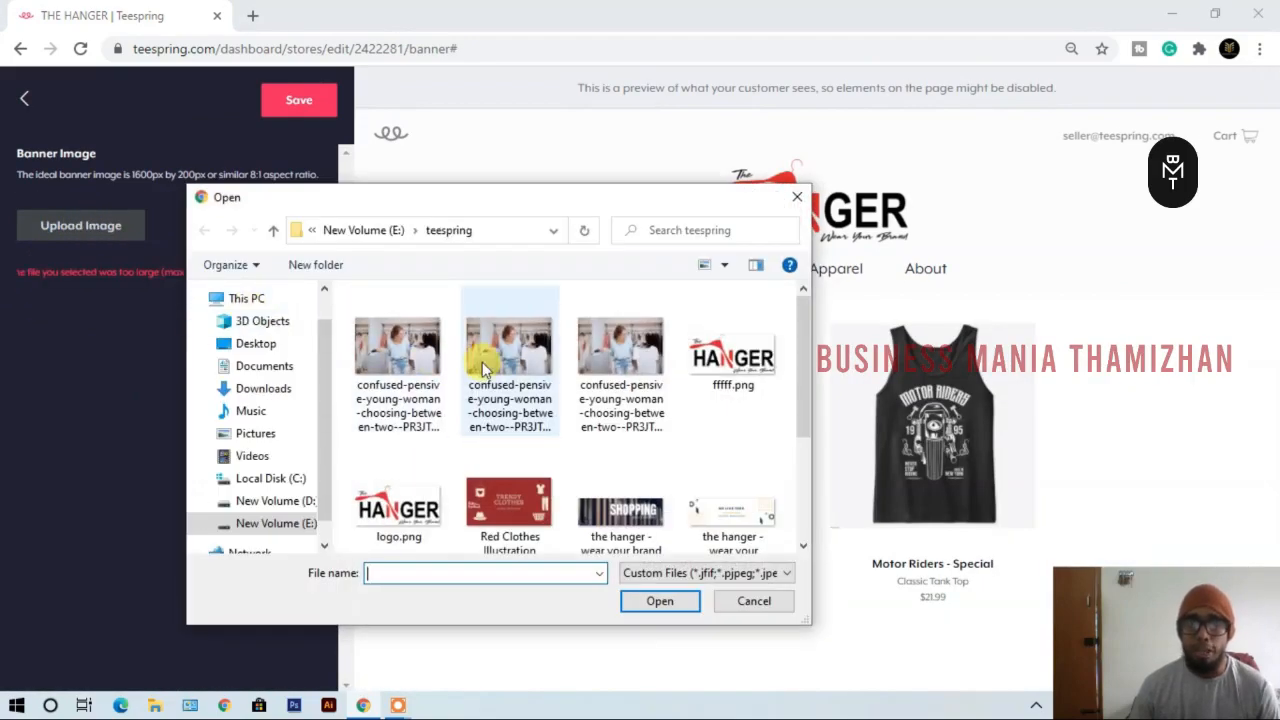
pyautogui.doubleClick(482, 362)
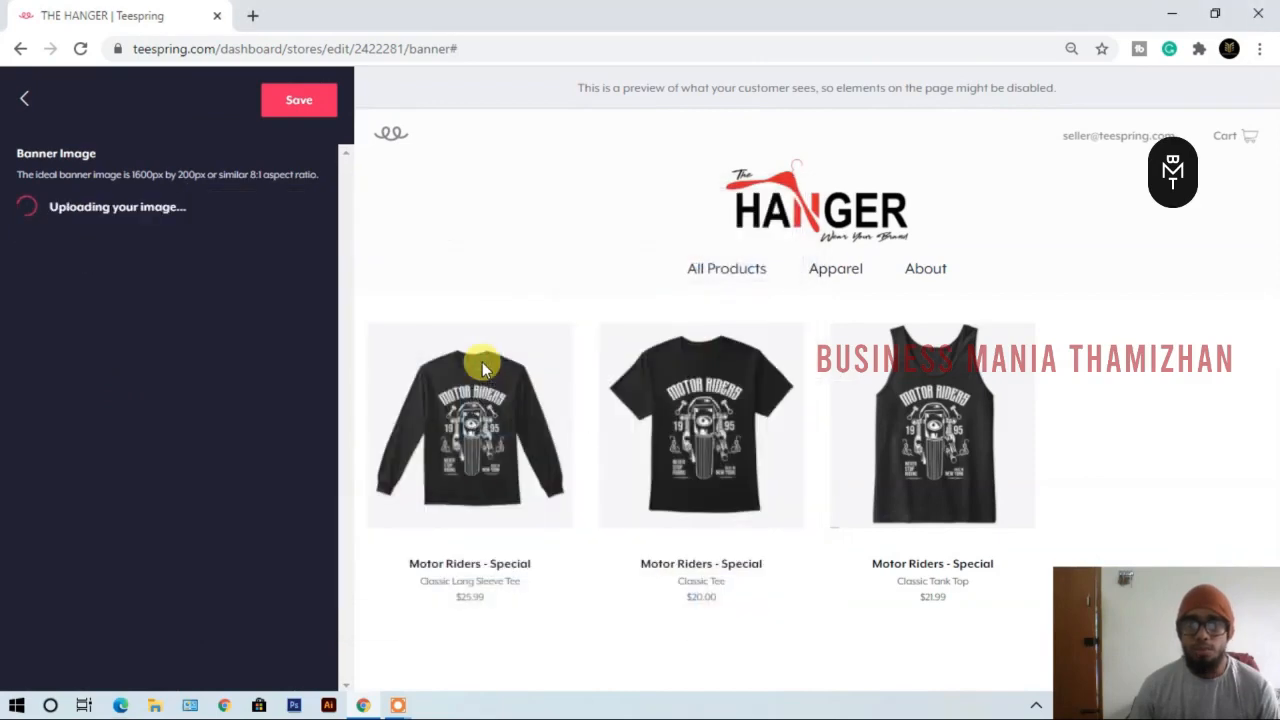
pyautogui.scroll(-1, 770, 366)
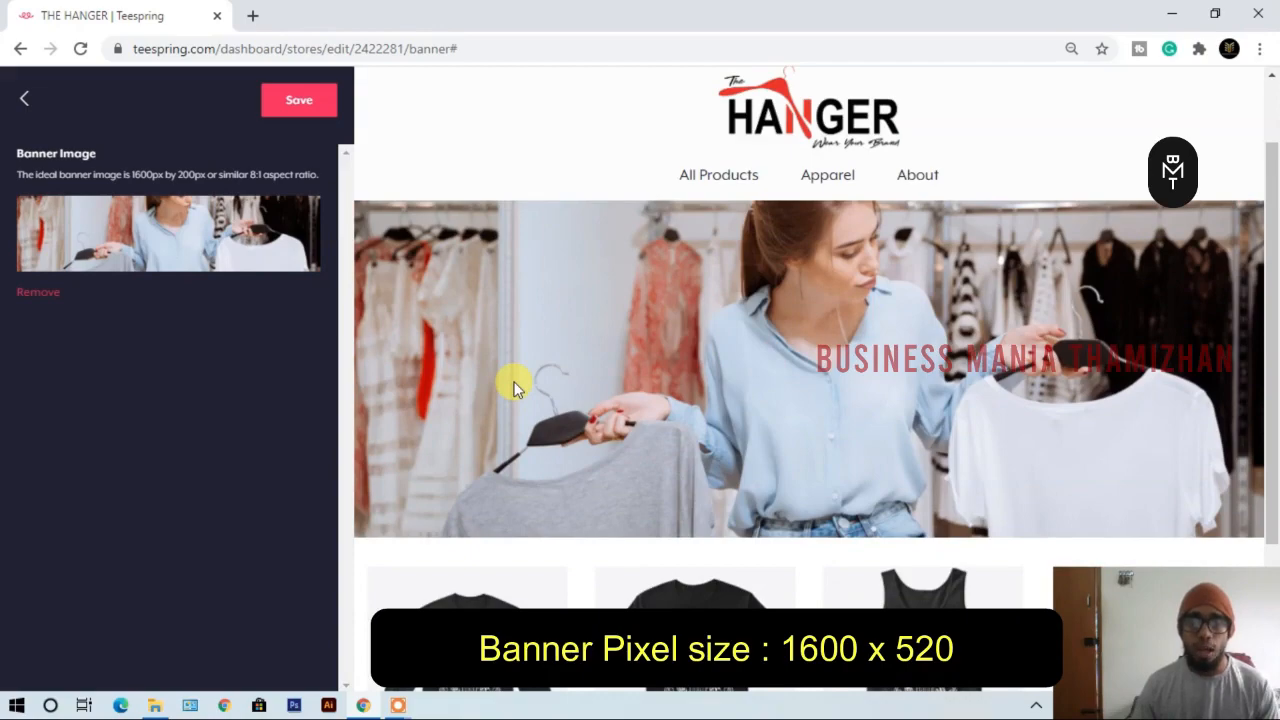
# Open canva.com in a new browser tab.
pyautogui.click(252, 17)
pyautogui.write('canva.com')
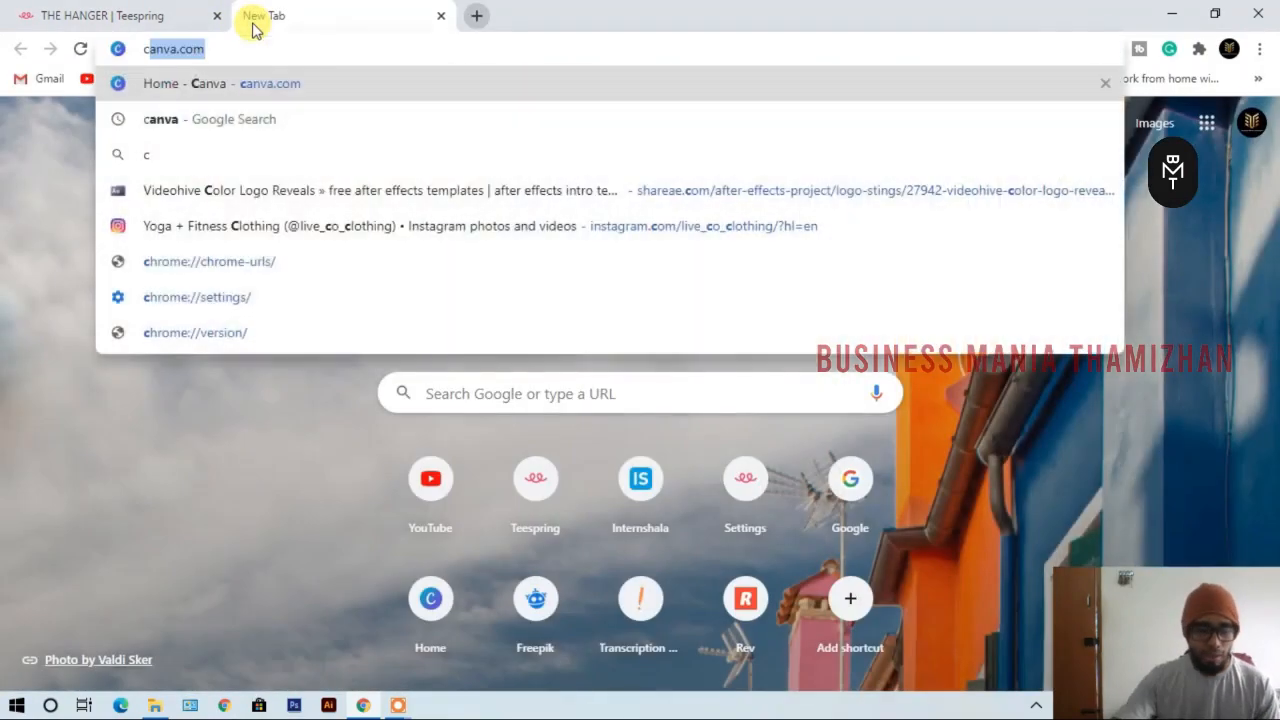
pyautogui.press('Return')
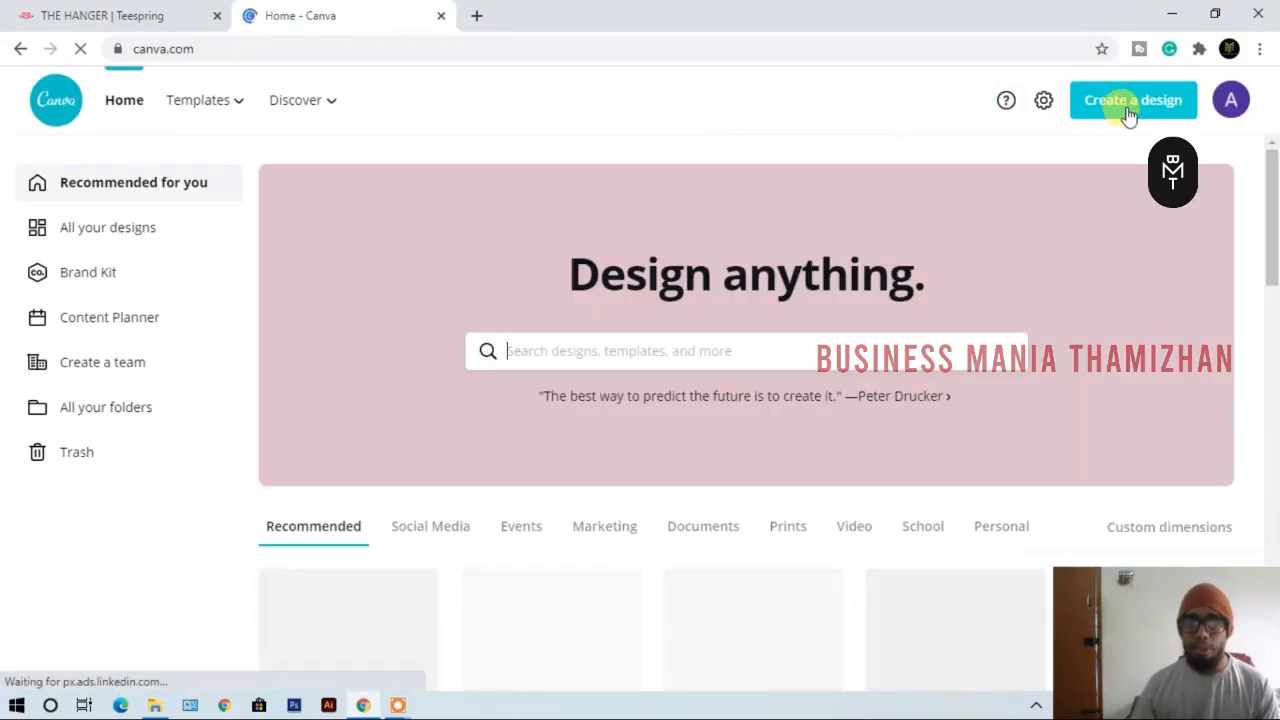
# Create a blank Canva design with custom dimensions of 1600 × 520 px.
pyautogui.click(1128, 116)
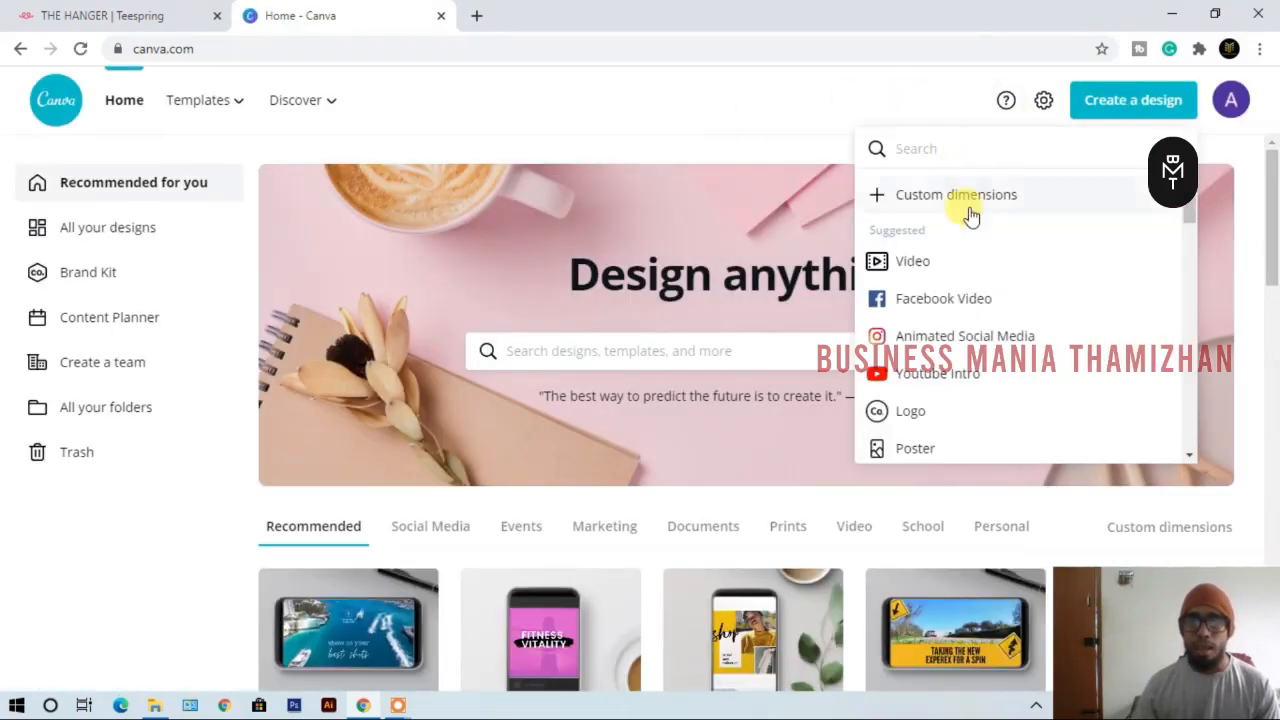
pyautogui.click(971, 200)
pyautogui.write('1600')
pyautogui.click(1032, 202)
pyautogui.write('520')
pyautogui.press('Return')
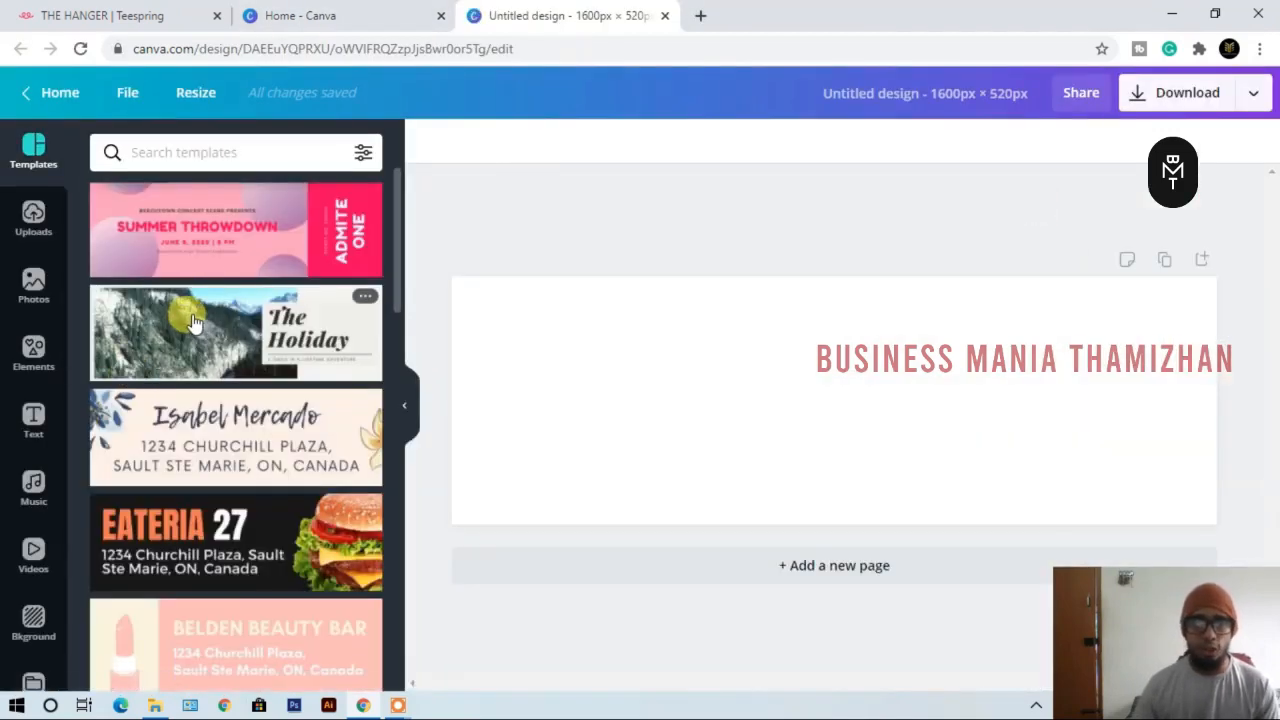
# Apply the "Cyber Monday Special" template with the two portrait photos to the blank design.
pyautogui.scroll(-2, 210, 280)
pyautogui.scroll(-6, 215, 283)
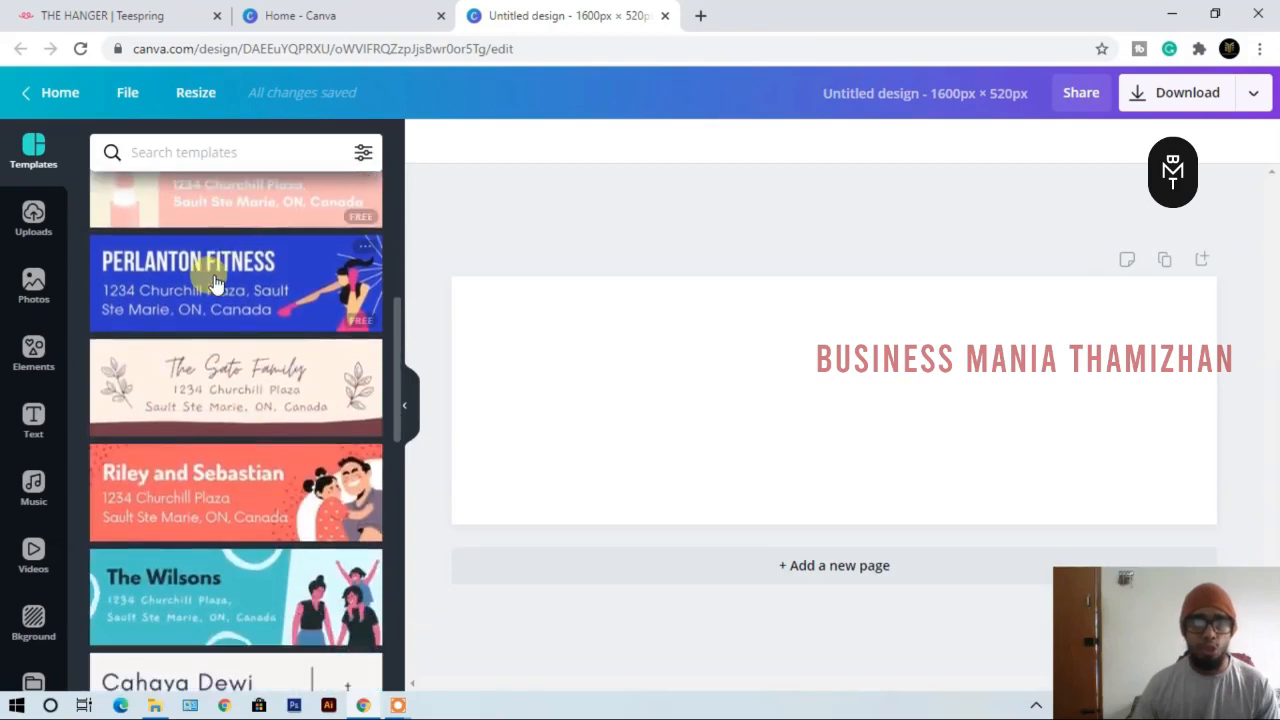
pyautogui.scroll(-10, 215, 283)
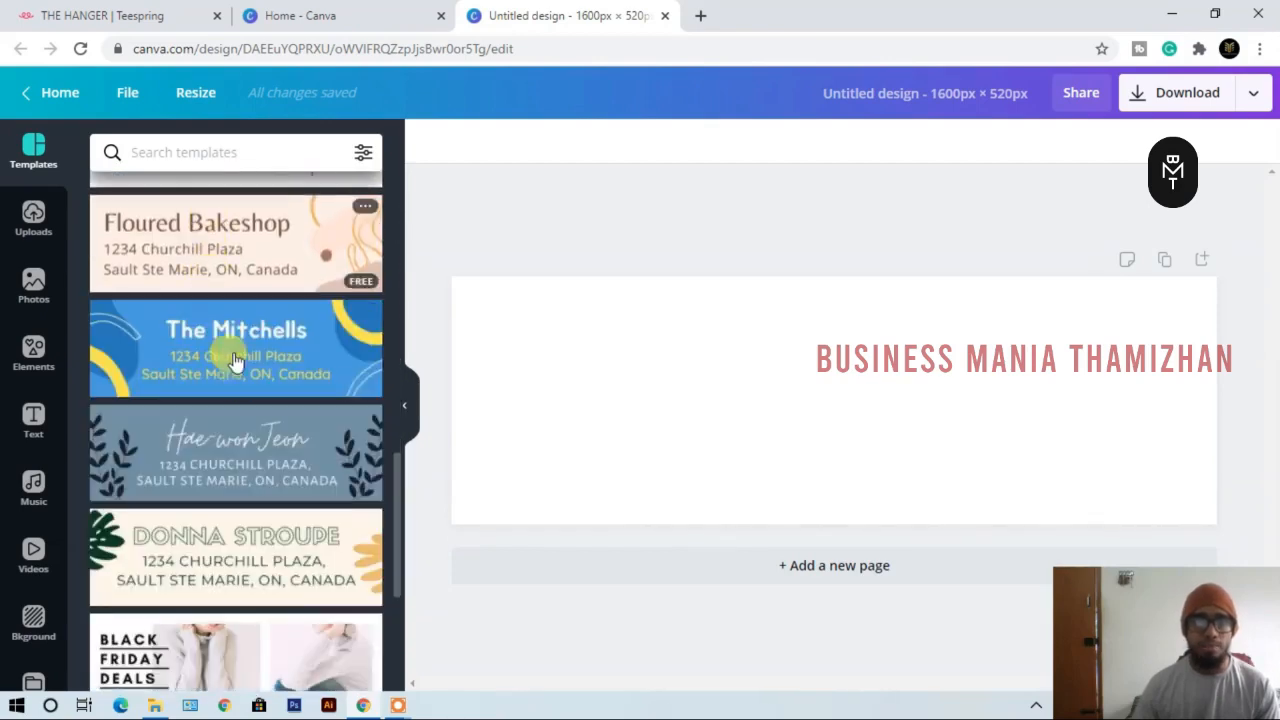
pyautogui.scroll(-1, 240, 388)
pyautogui.click(240, 343)
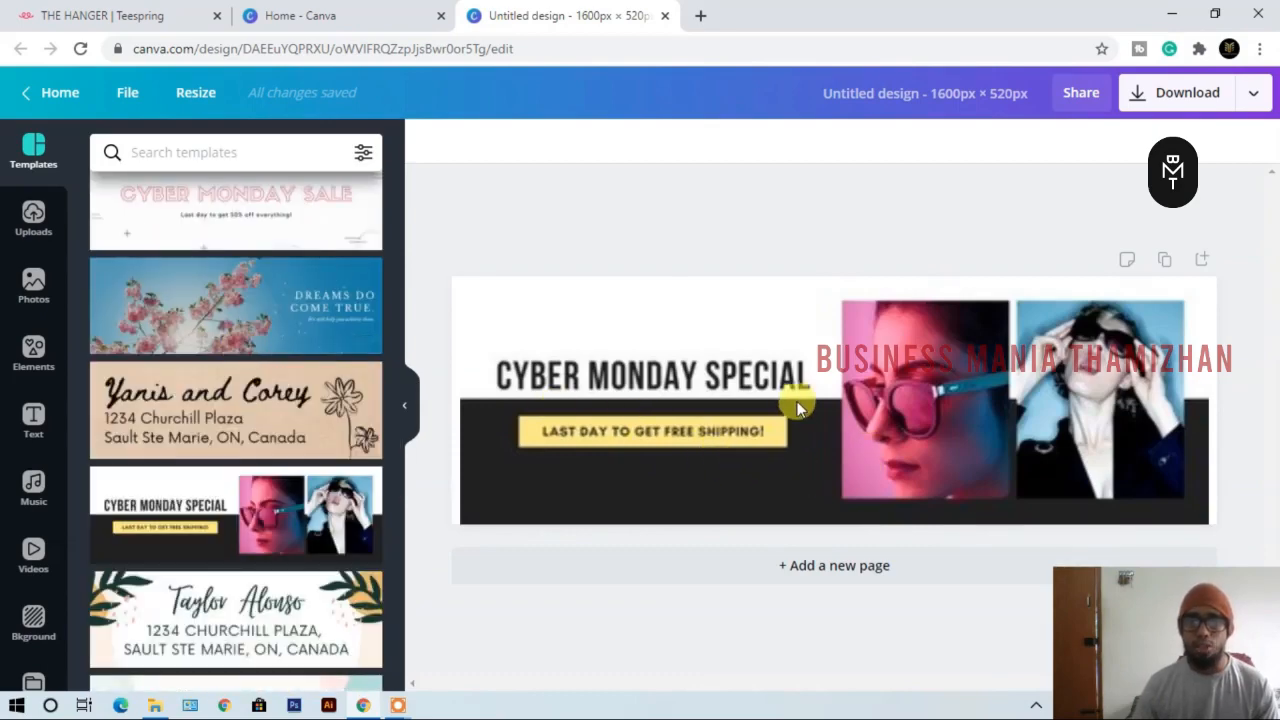
pyautogui.click(797, 406)
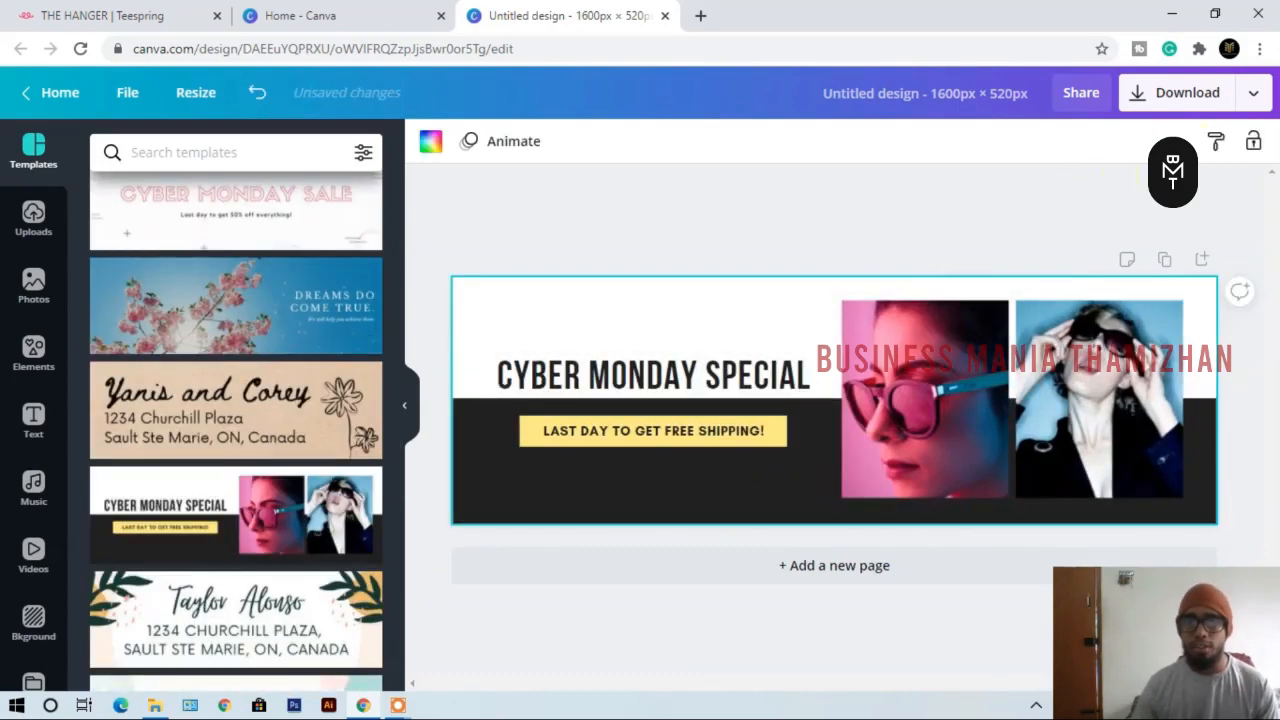
# Download the banner design as a PNG at 3x size.
pyautogui.click(1208, 100)
pyautogui.moveTo(1154, 268); pyautogui.dragTo(1213, 278)
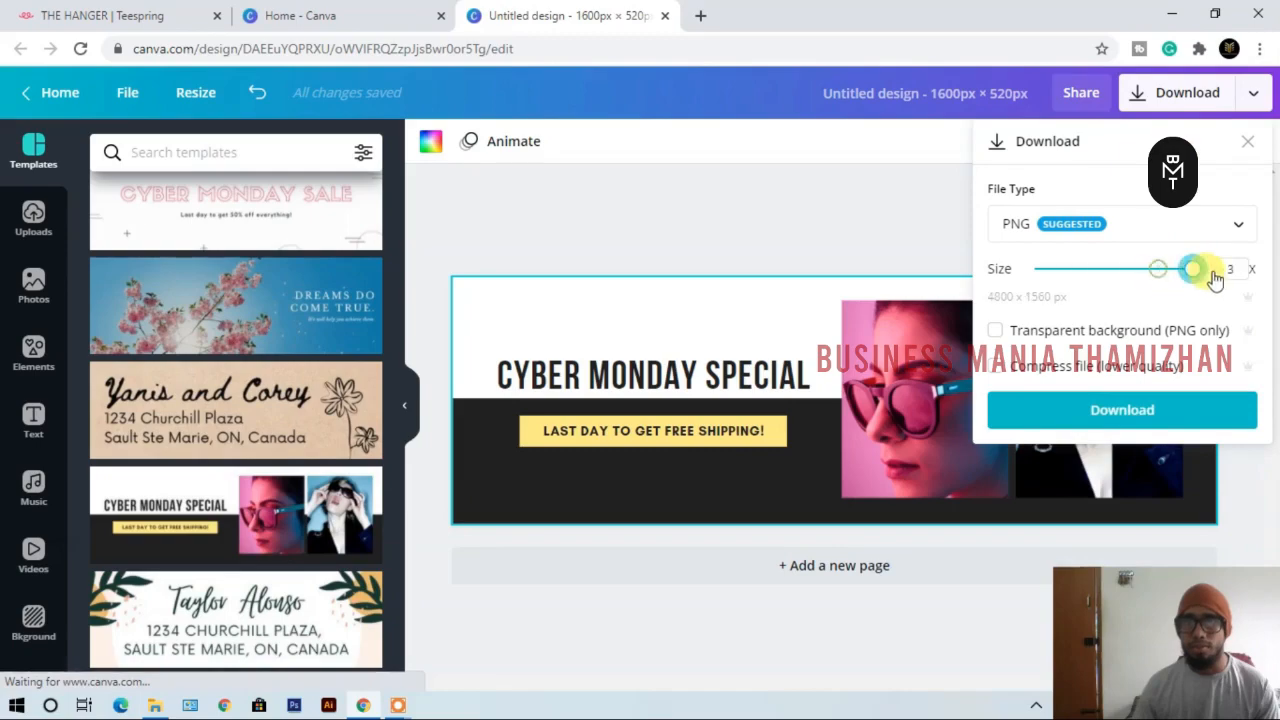
pyautogui.click(1176, 410)
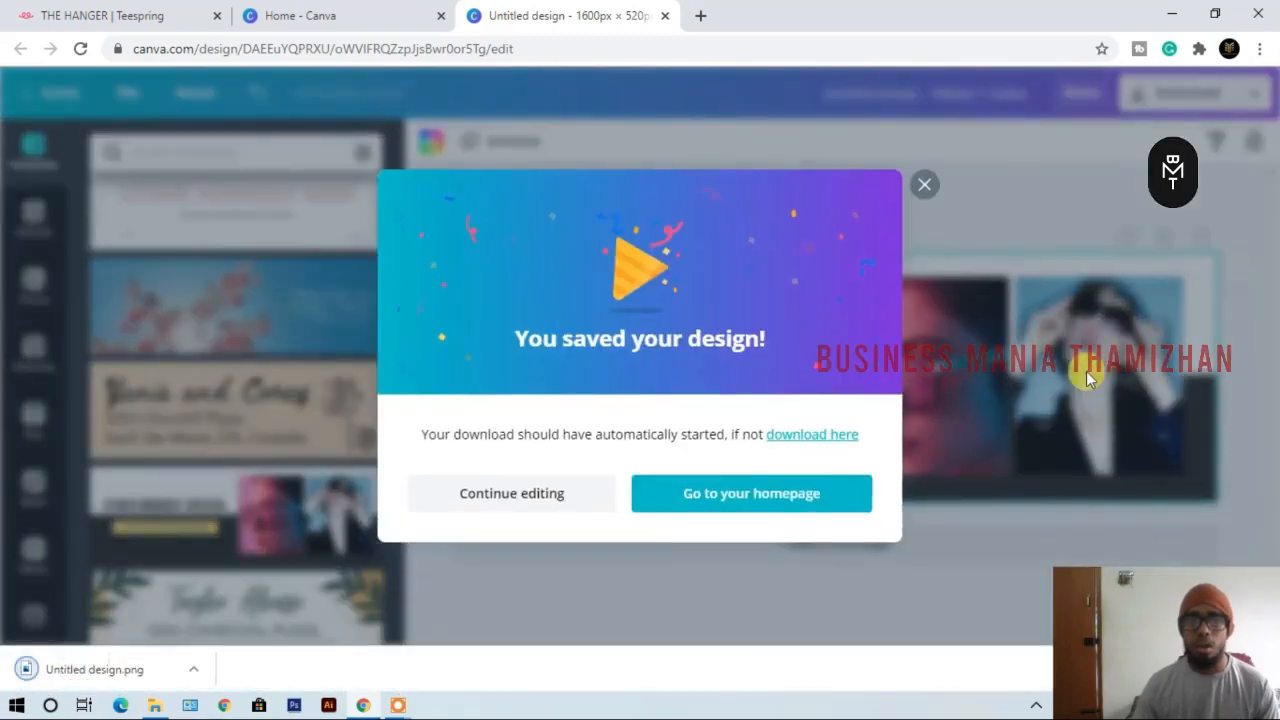
# Switch to the Teespring storefront tab, remove the current banner image and upload the downloaded Cyber Monday Special banner instead.
pyautogui.click(924, 184)
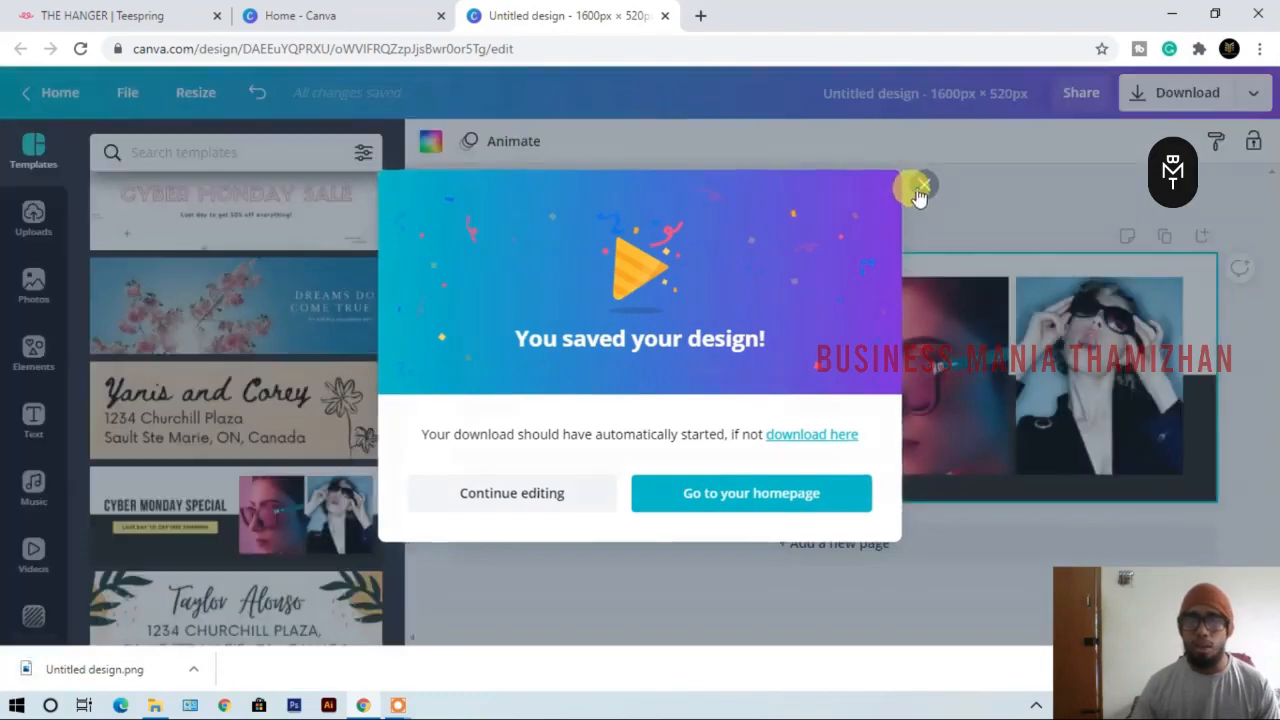
pyautogui.click(103, 17)
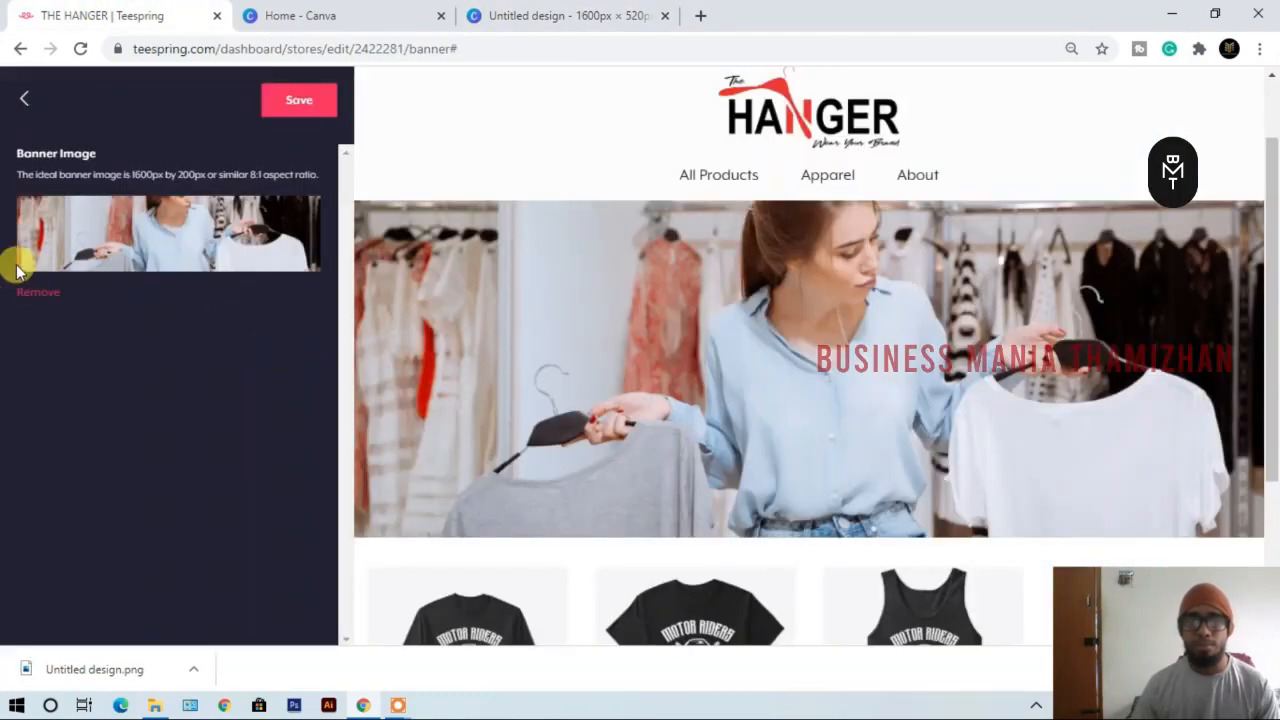
pyautogui.click(28, 289)
pyautogui.click(95, 229)
pyautogui.click(265, 388)
pyautogui.doubleClick(397, 366)
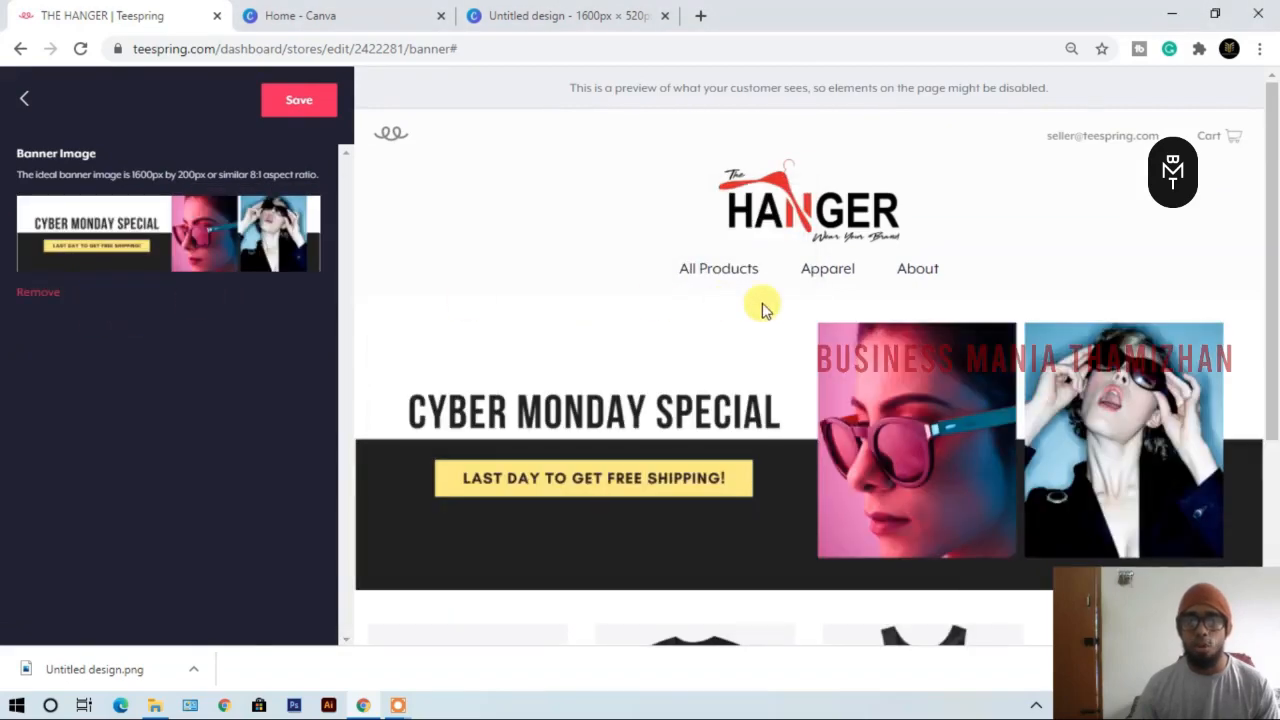
# Check the banner above the products in the storefront preview and save the THE HANGER – WEAR YOUR BRAND banner.
pyautogui.scroll(-1, 762, 309)
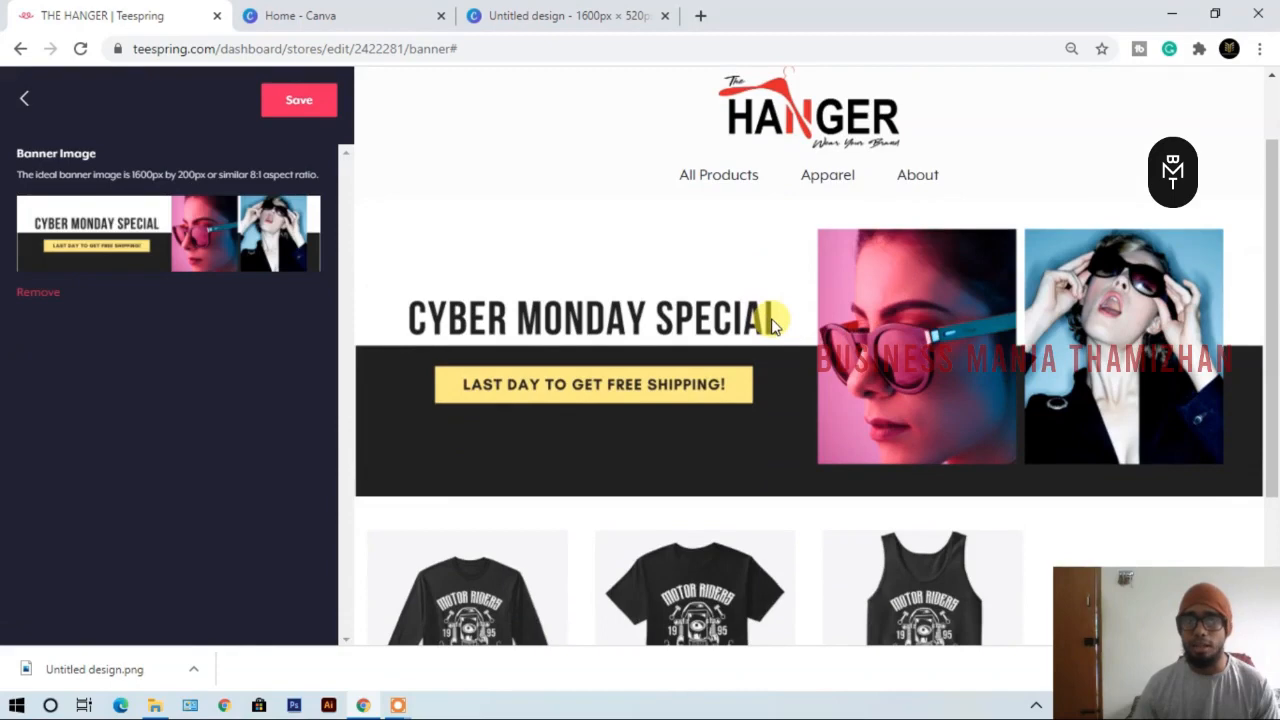
pyautogui.scroll(1, 771, 325)
pyautogui.scroll(-3, 771, 325)
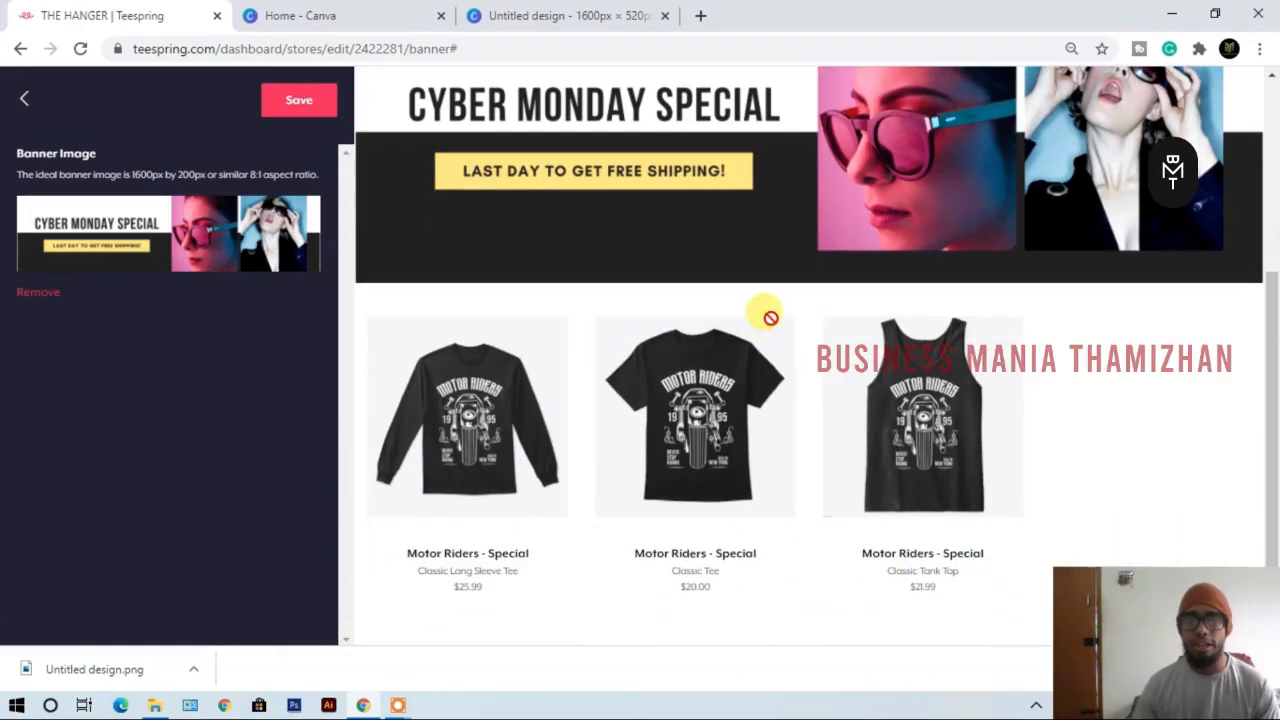
pyautogui.scroll(2, 771, 318)
pyautogui.scroll(1, 766, 323)
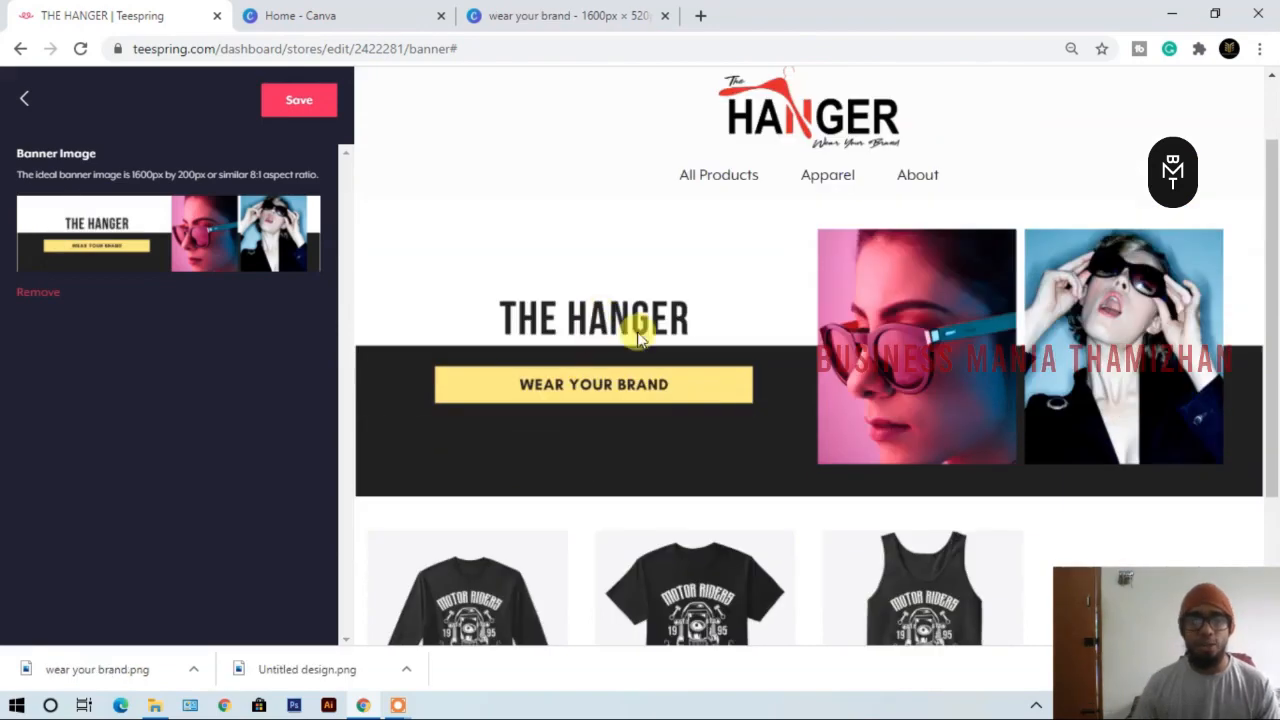
pyautogui.scroll(1, 637, 367)
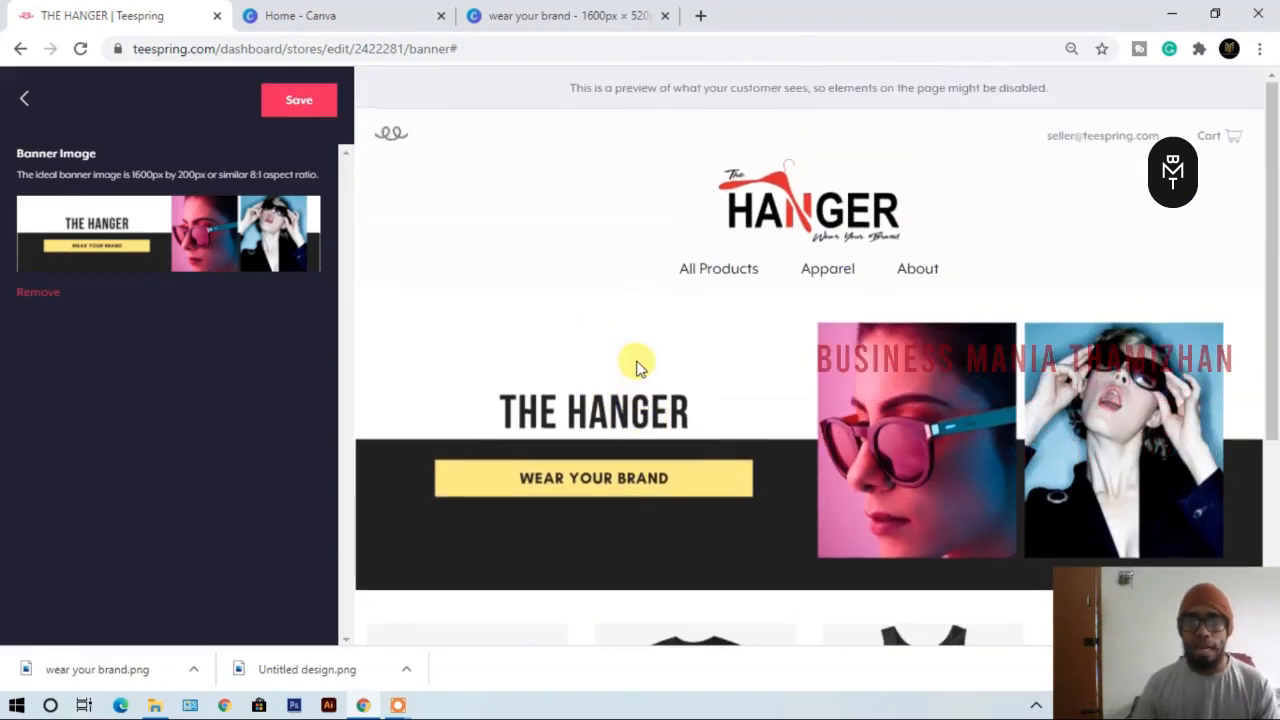
pyautogui.scroll(-1, 529, 306)
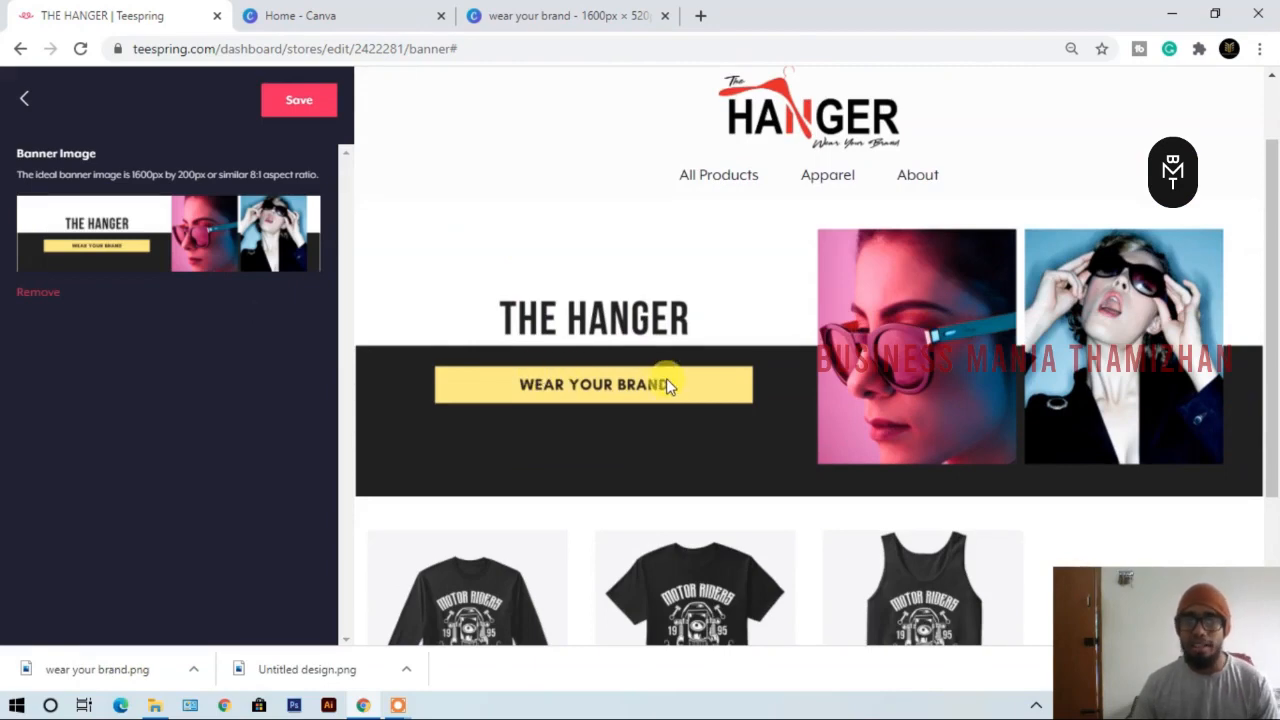
pyautogui.scroll(1, 667, 382)
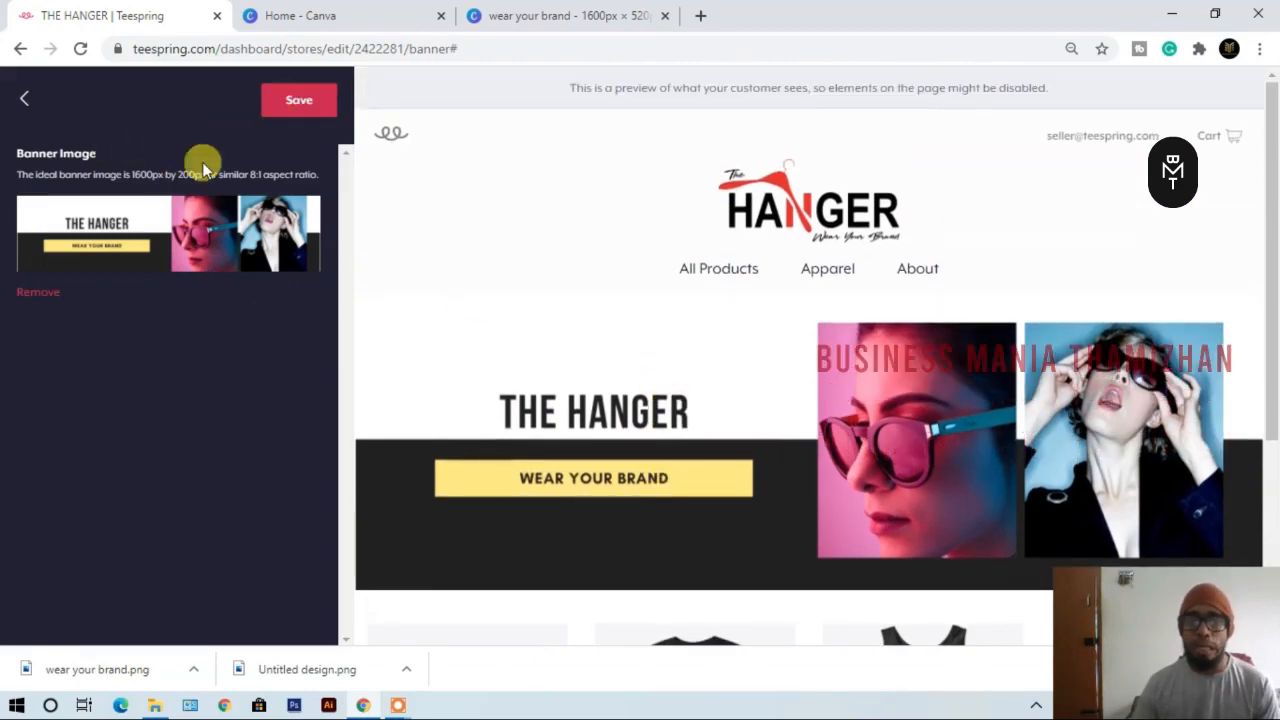
pyautogui.click(293, 108)
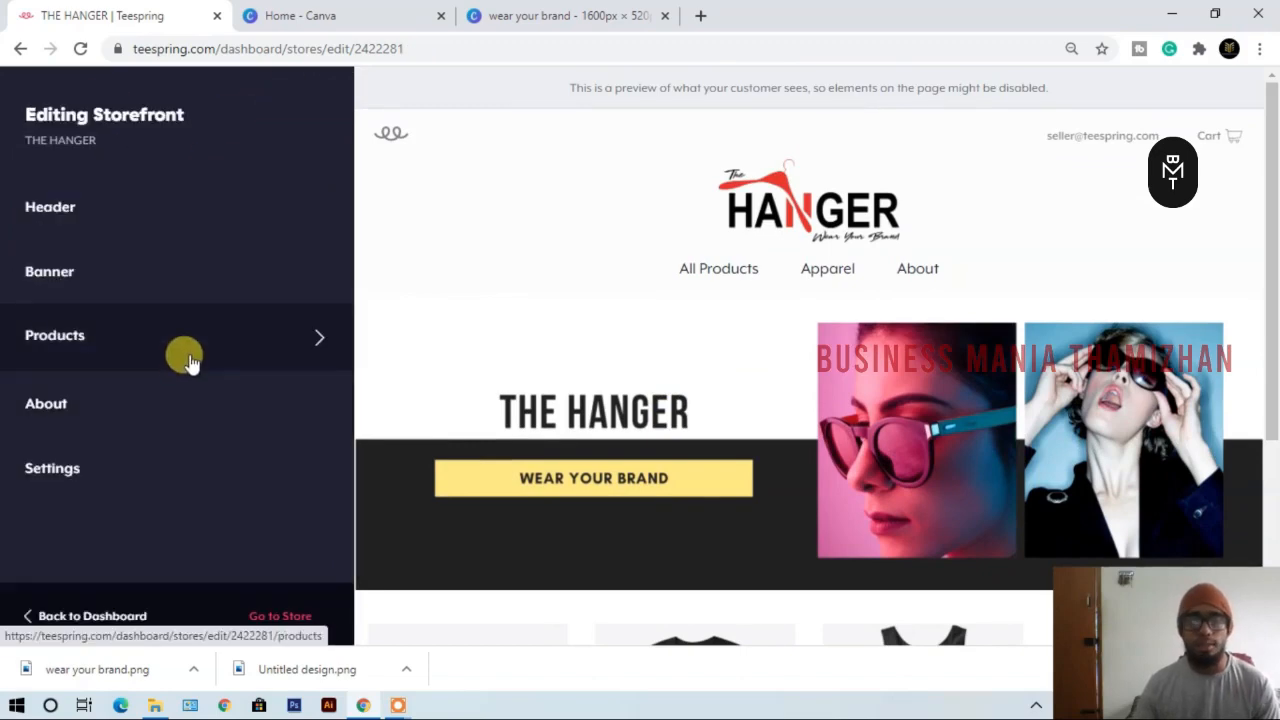
# Examine the storefront's Products section and the list of Motor Riders - Special products available to add.
pyautogui.click(188, 362)
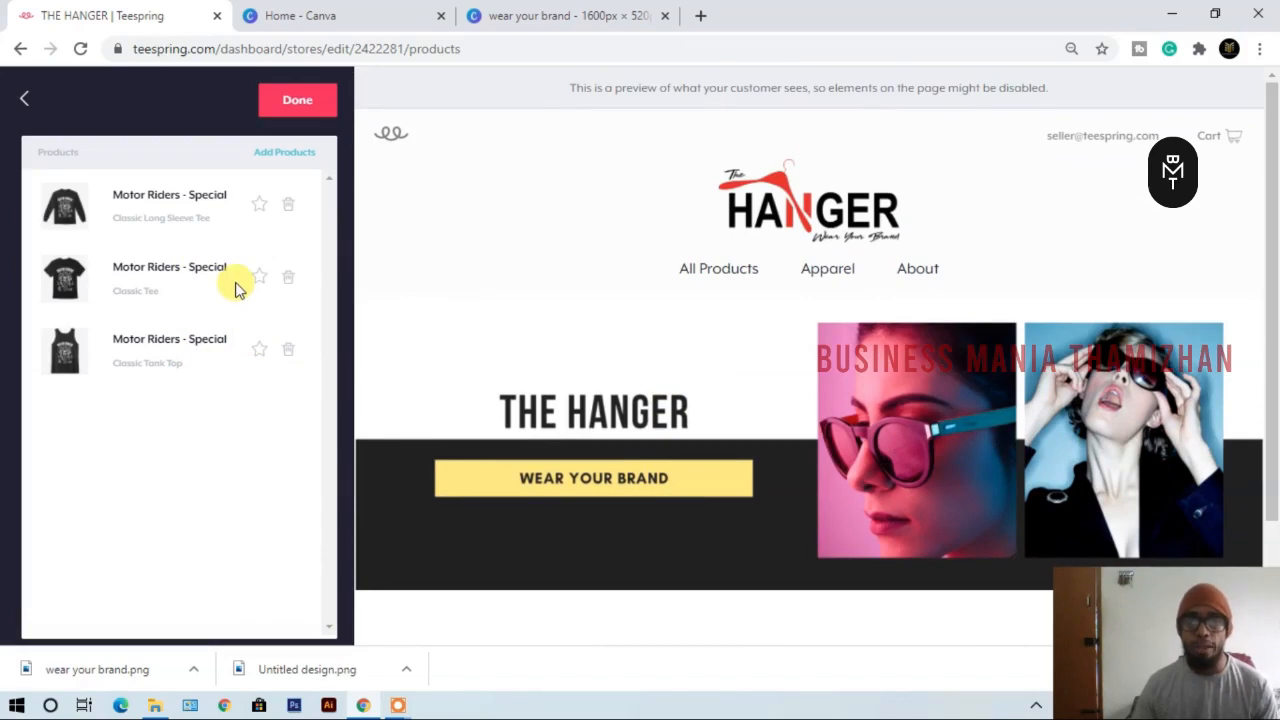
pyautogui.click(298, 101)
pyautogui.click(227, 318)
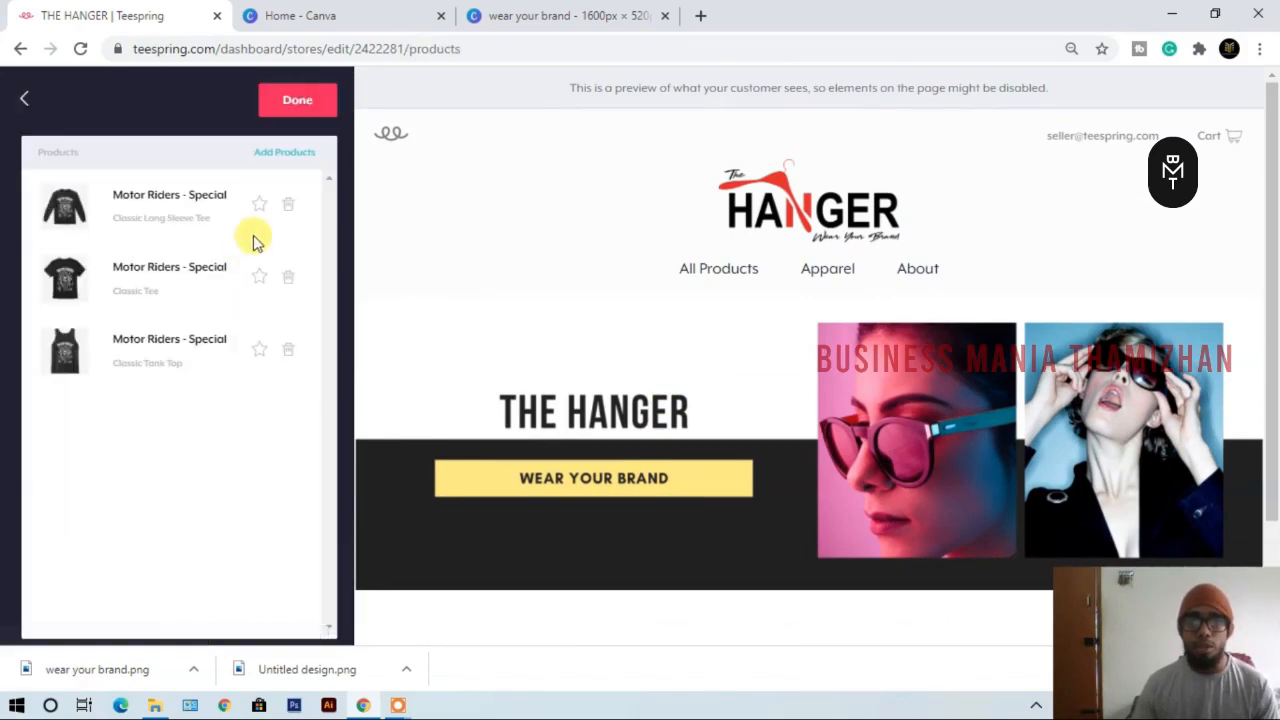
pyautogui.scroll(-2, 540, 385)
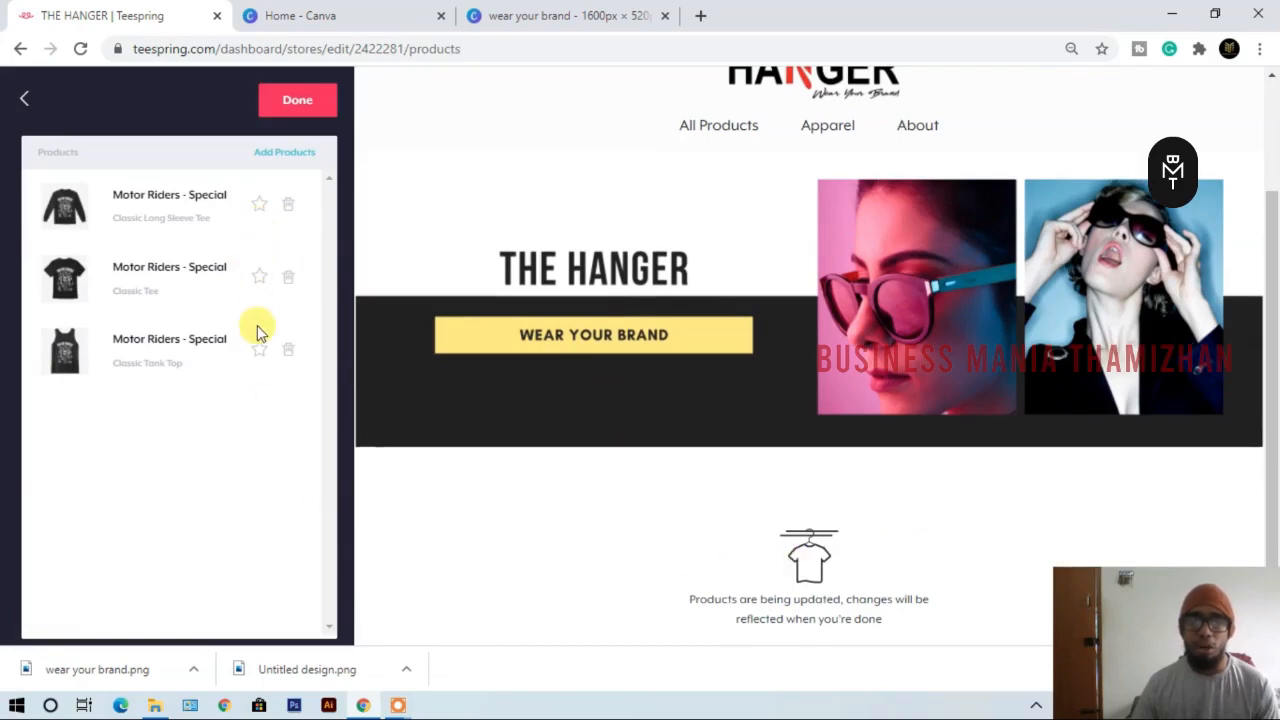
pyautogui.click(287, 156)
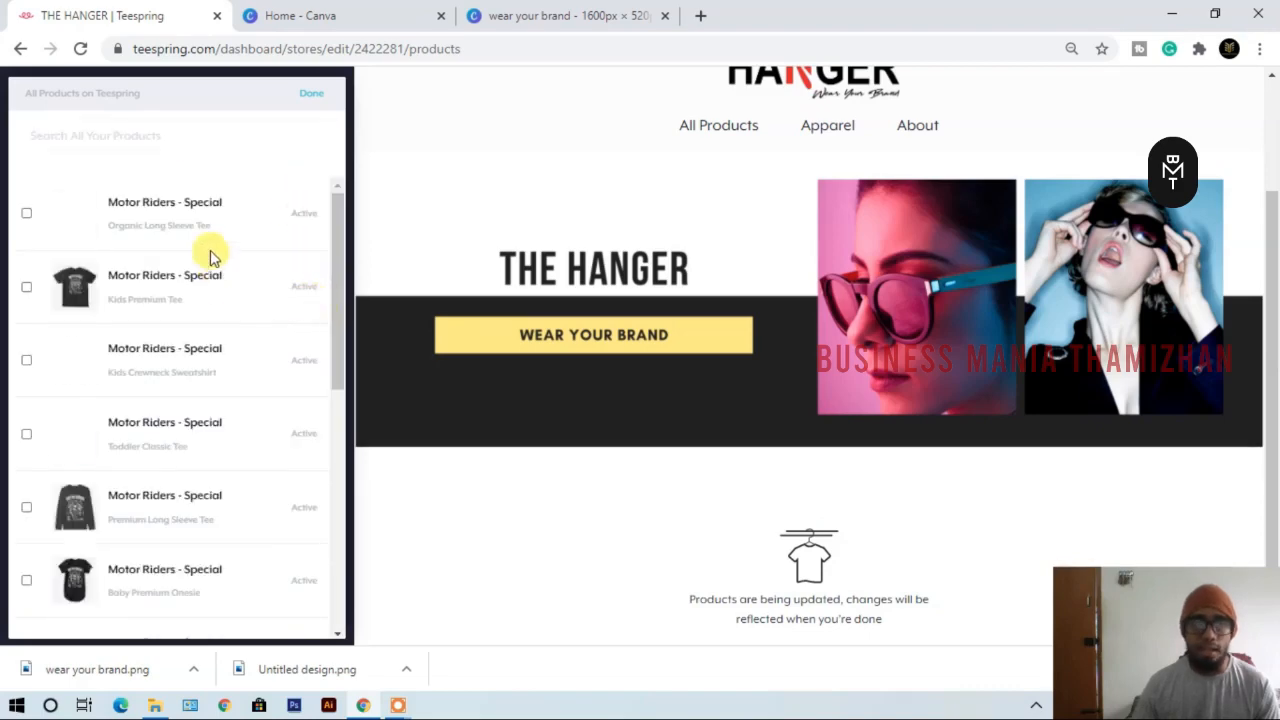
pyautogui.scroll(-5, 213, 270)
pyautogui.scroll(-3, 210, 260)
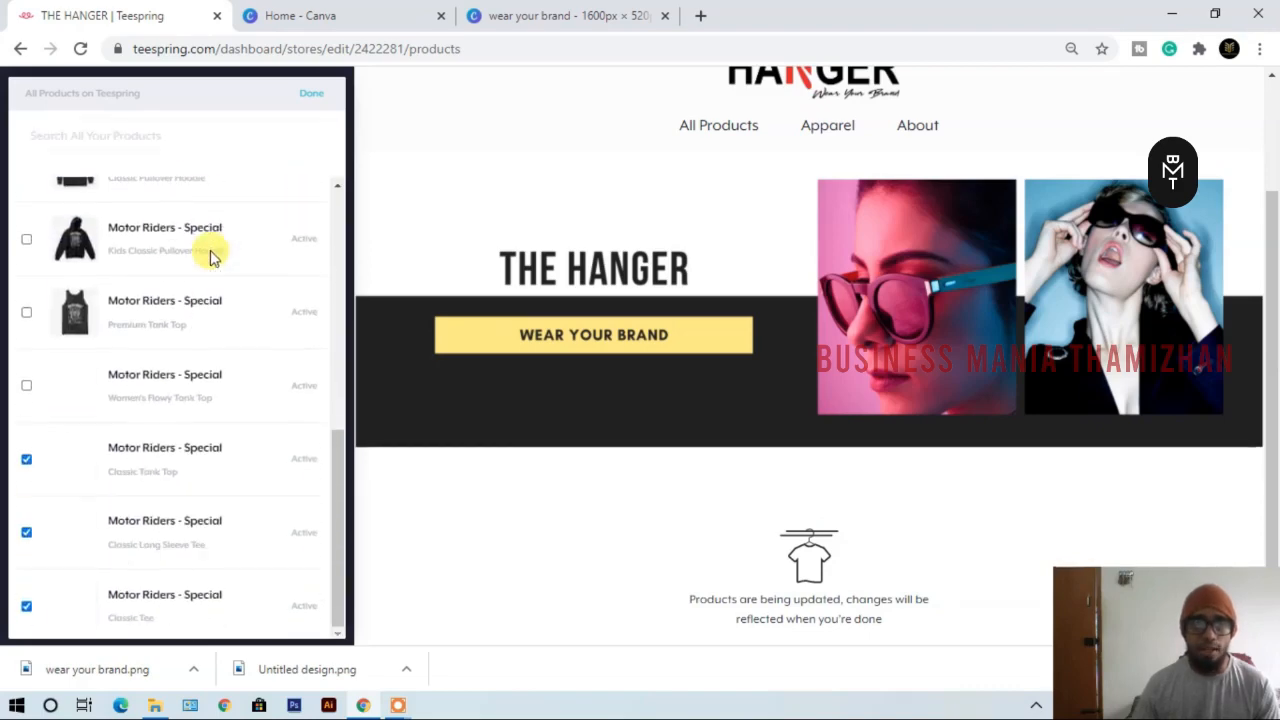
pyautogui.scroll(10, 63, 371)
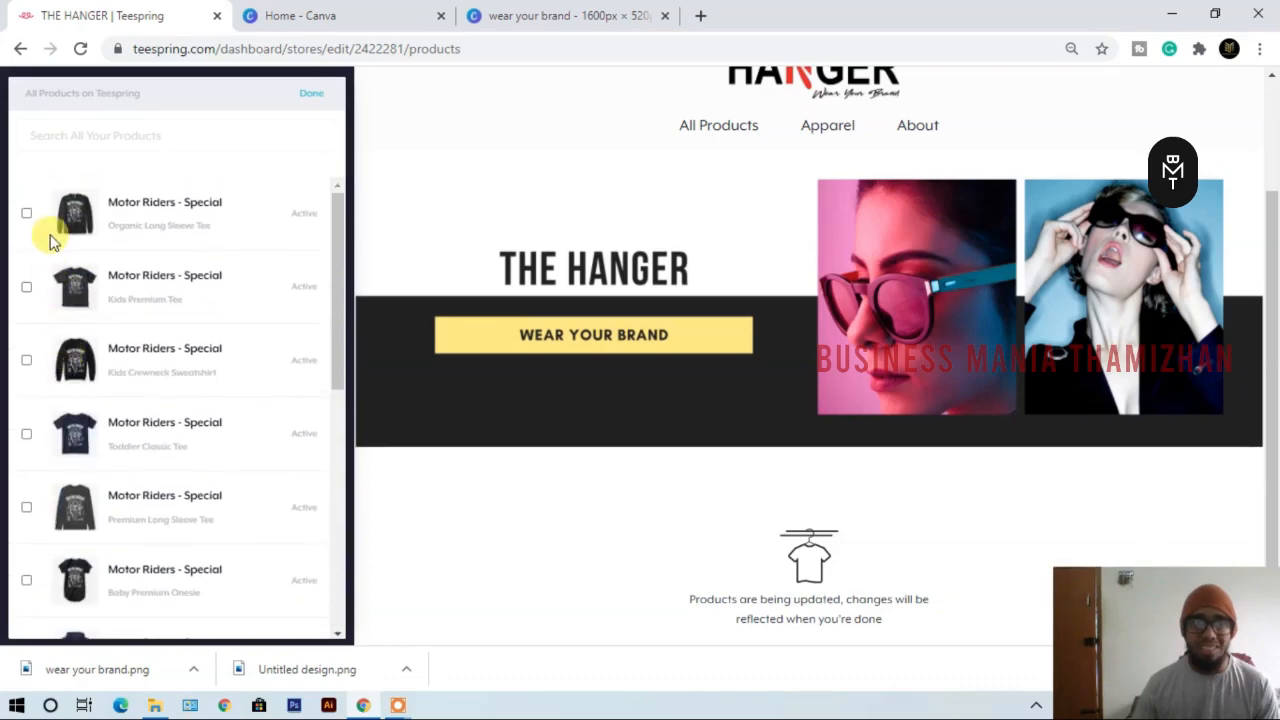
pyautogui.scroll(-5, 123, 300)
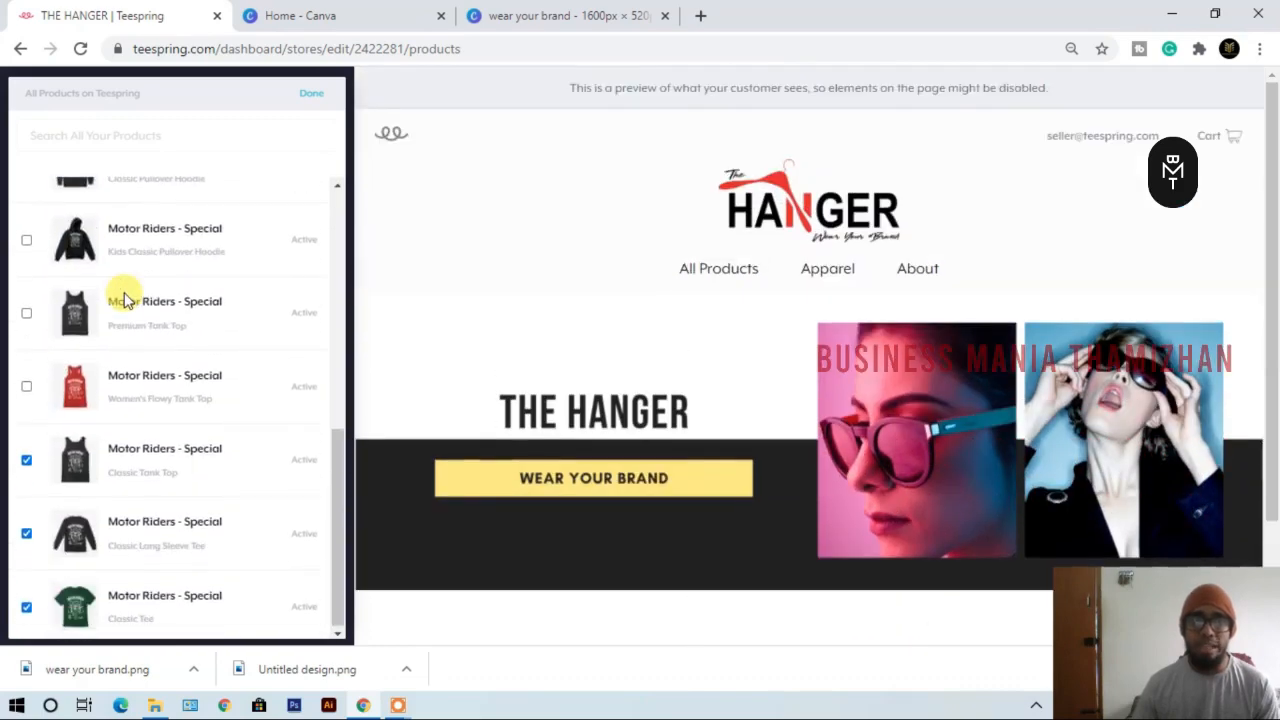
pyautogui.scroll(5, 66, 388)
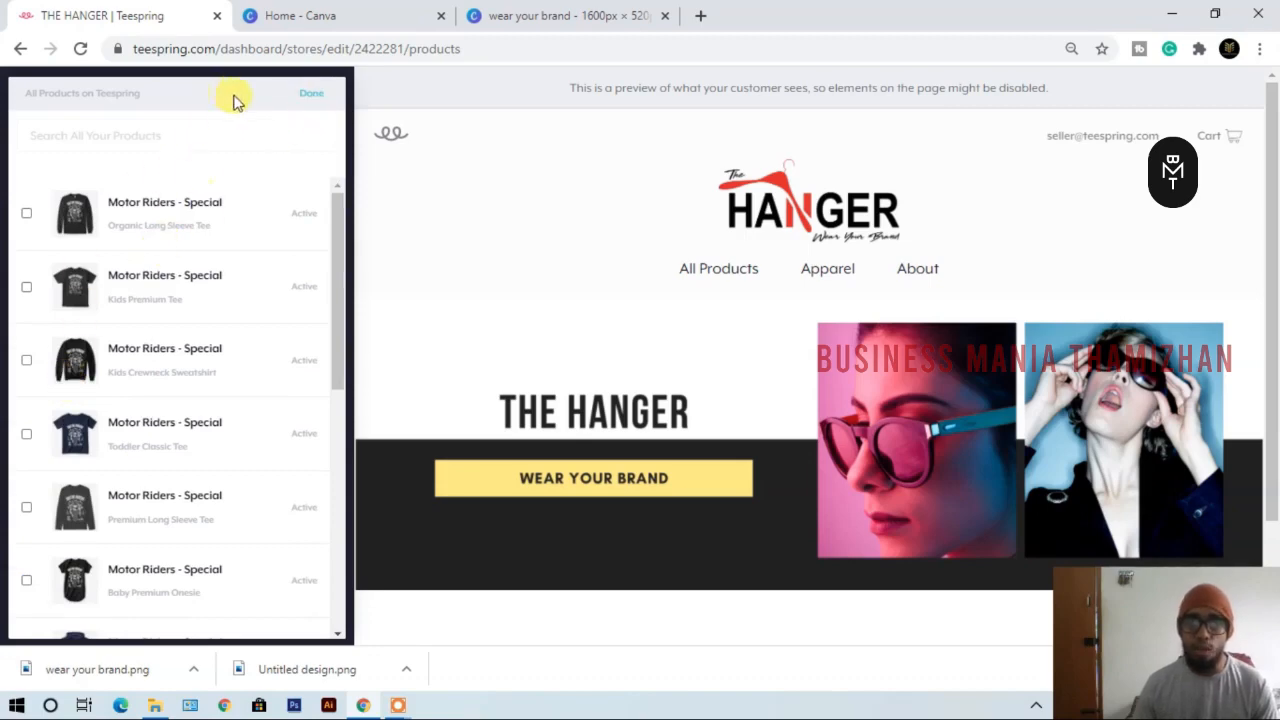
# Finish the product selection, leave the Products section and accept saving the changes.
pyautogui.click(313, 104)
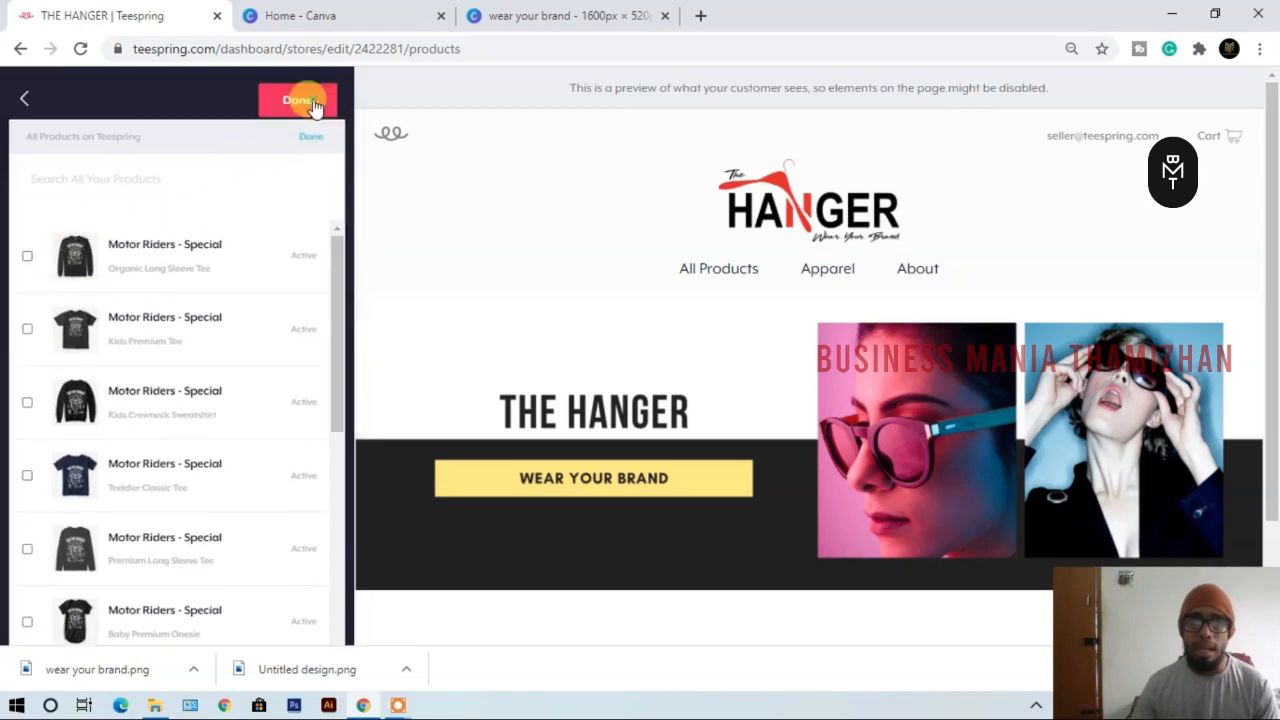
pyautogui.click(27, 100)
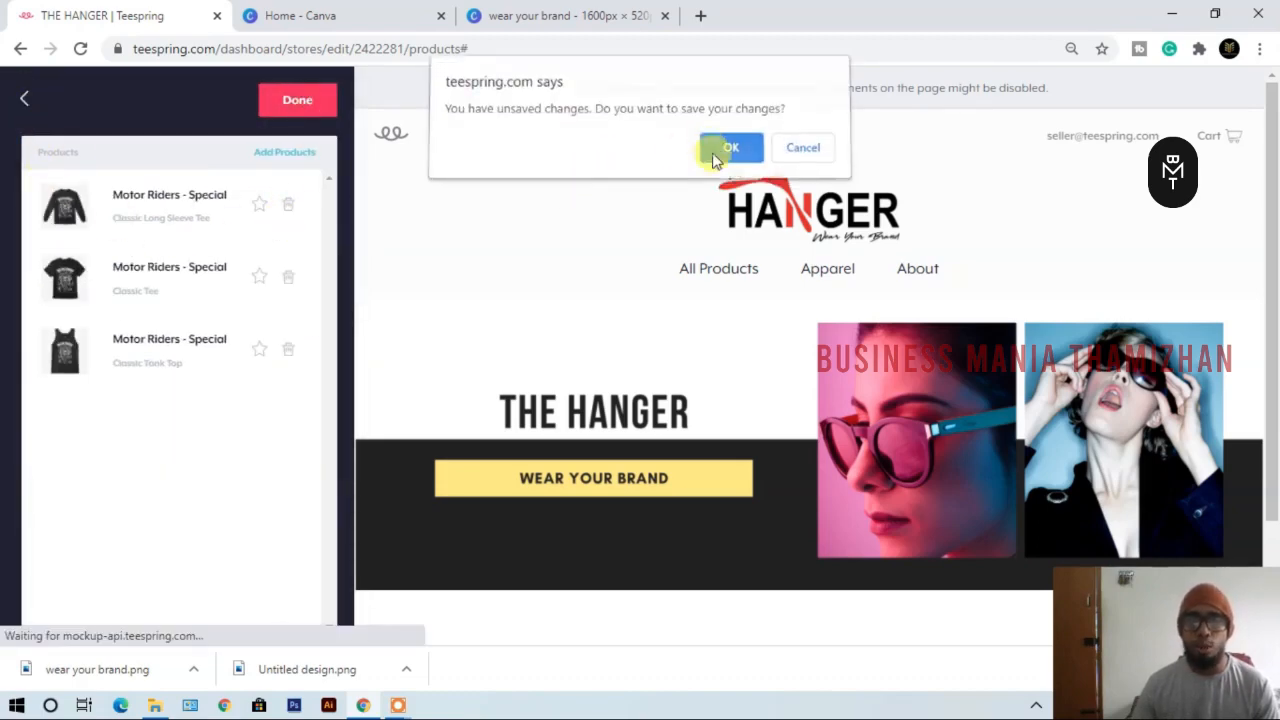
pyautogui.click(712, 158)
# Review the store description, website and social media fields in the About section, and save the section.
pyautogui.click(250, 415)
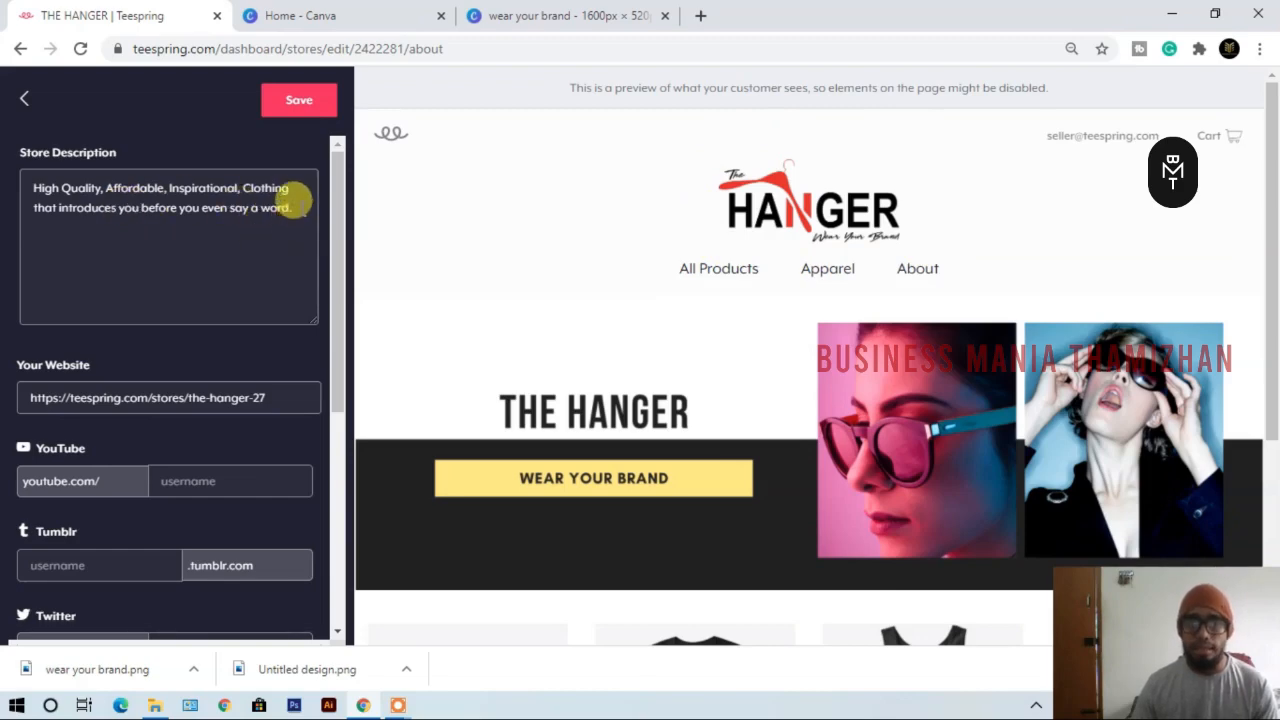
pyautogui.scroll(-1, 250, 222)
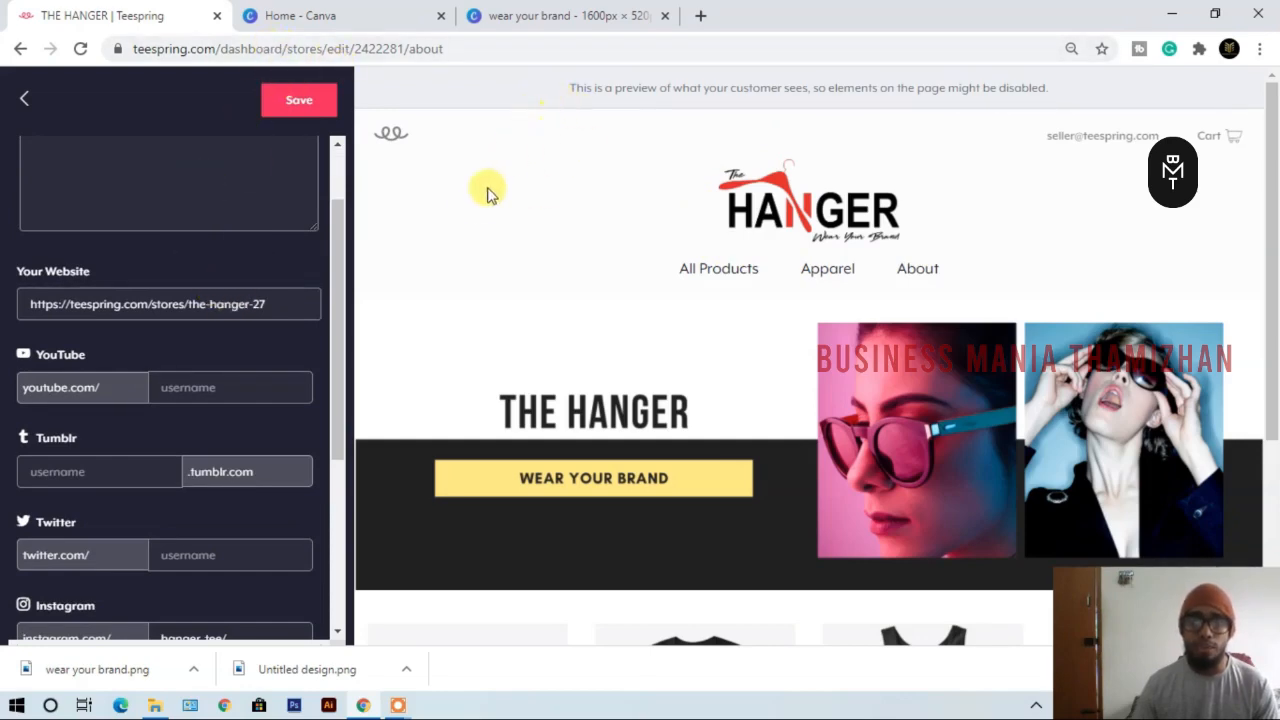
pyautogui.scroll(-1, 296, 296)
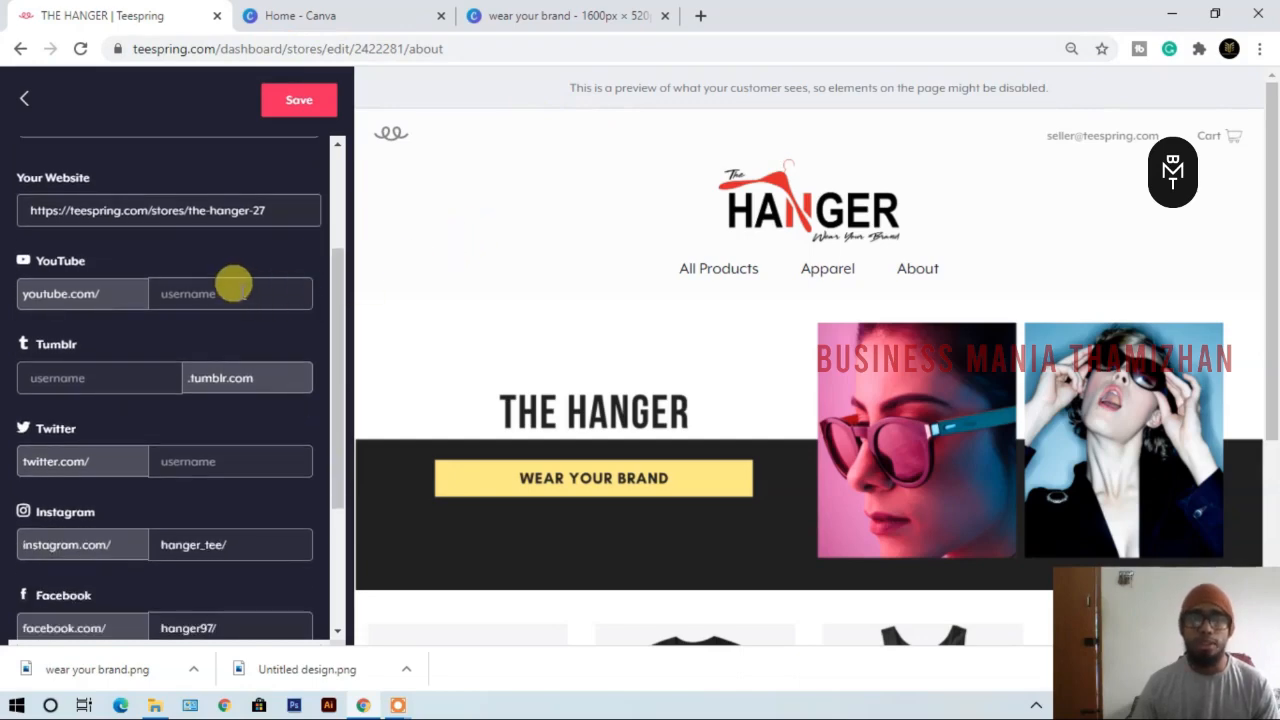
pyautogui.scroll(-1, 233, 286)
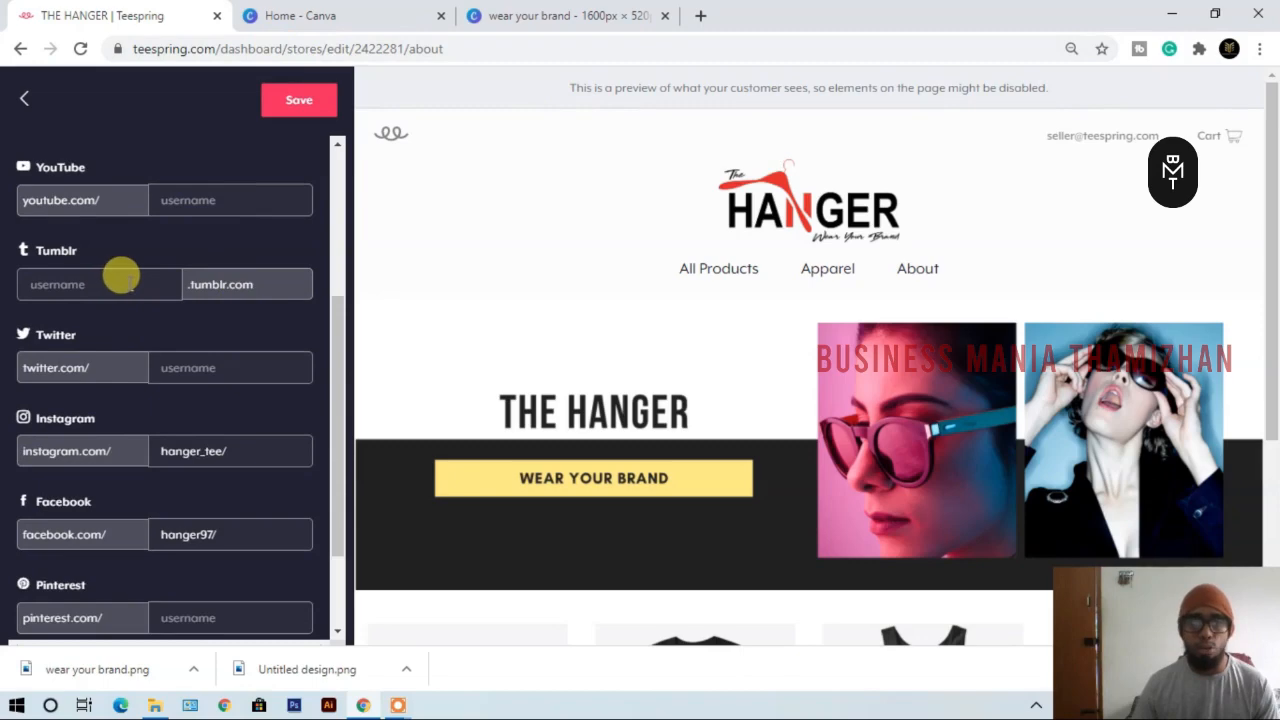
pyautogui.scroll(-1, 120, 276)
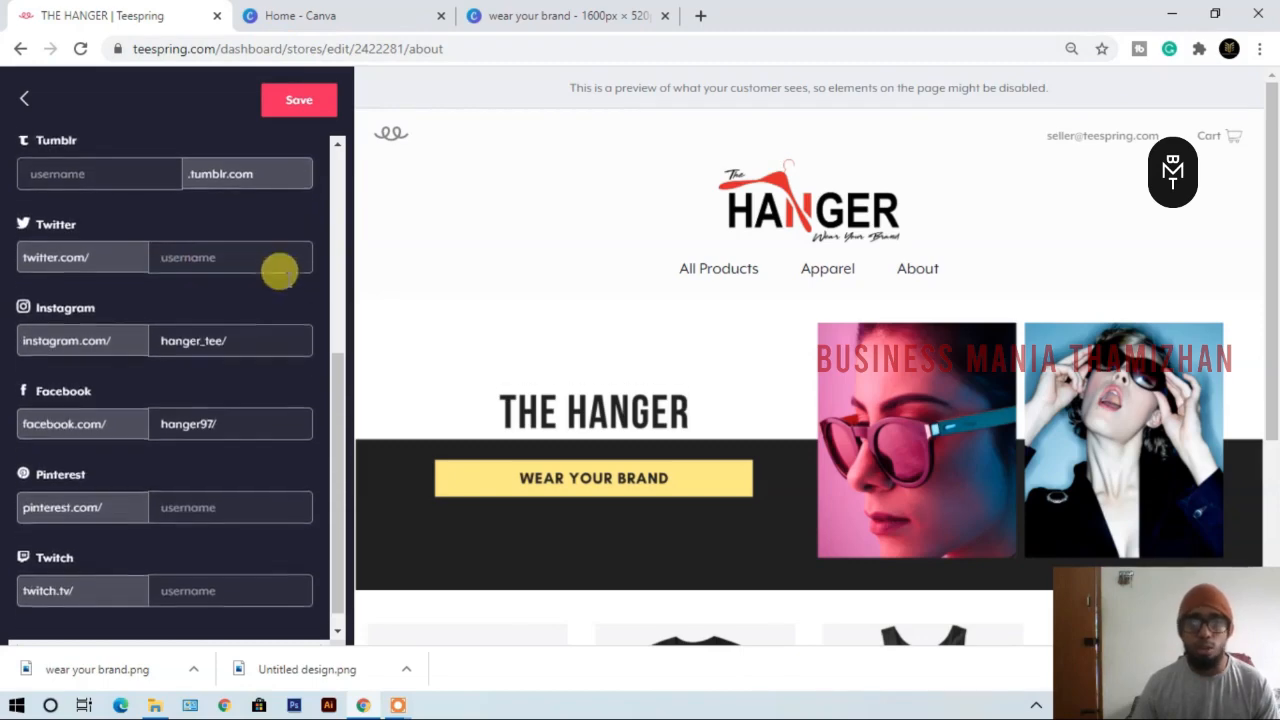
pyautogui.scroll(-1, 240, 269)
pyautogui.scroll(2, 239, 269)
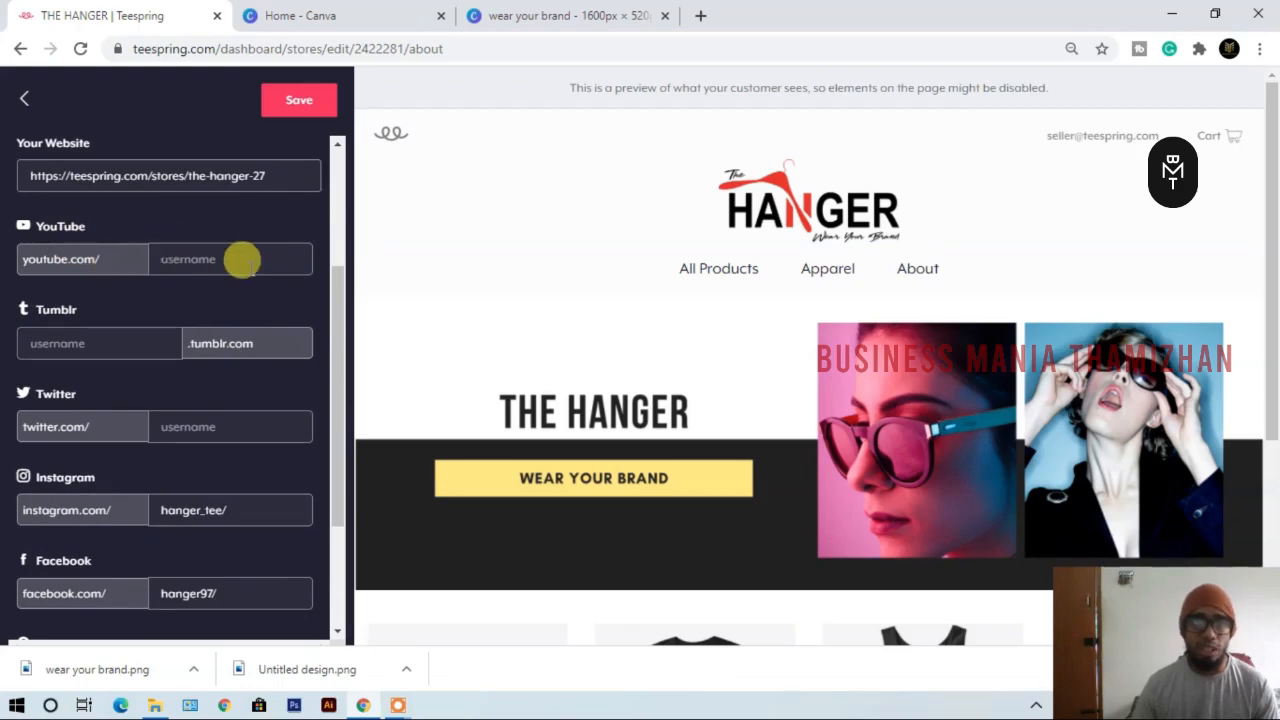
pyautogui.scroll(-1, 241, 260)
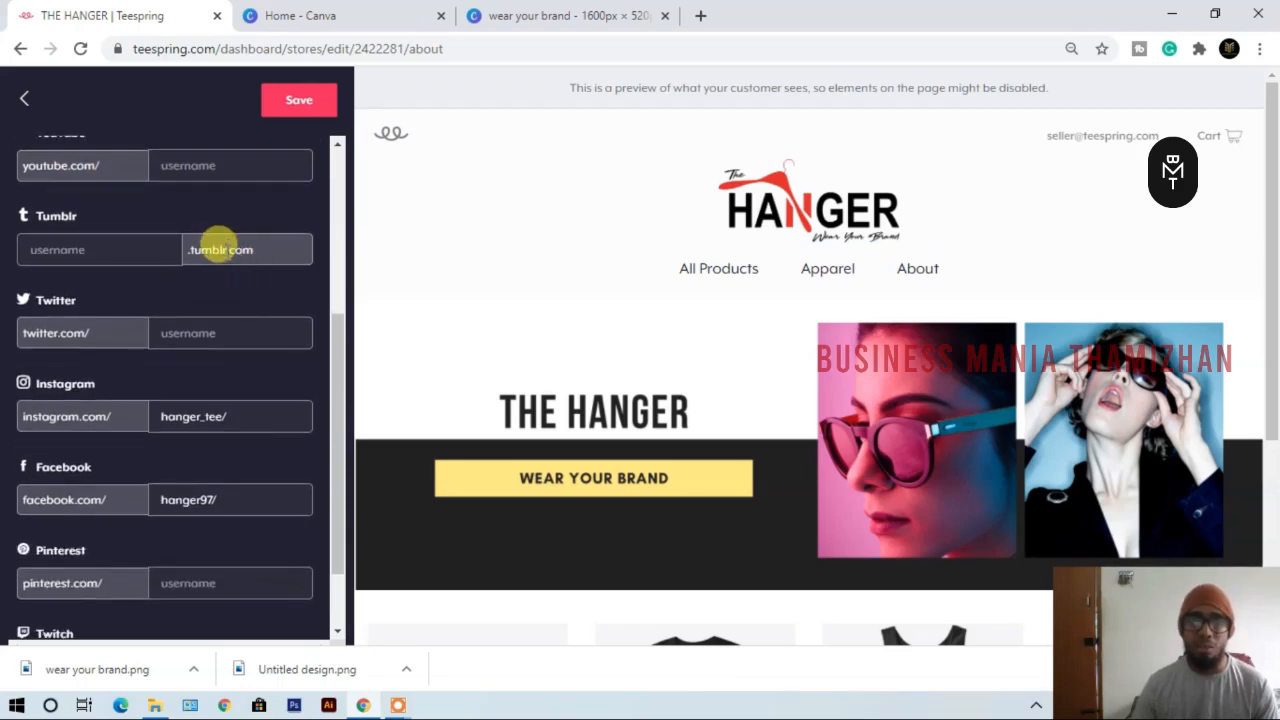
pyautogui.scroll(-1, 126, 249)
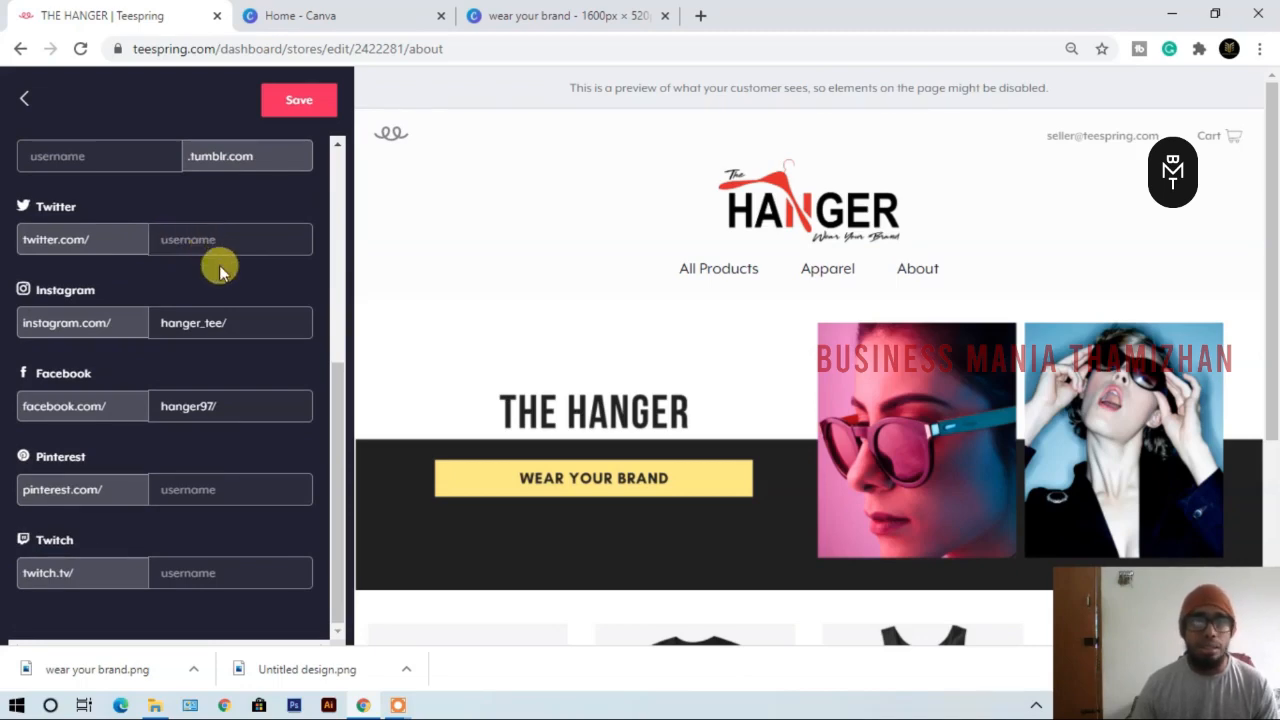
pyautogui.scroll(-1, 235, 295)
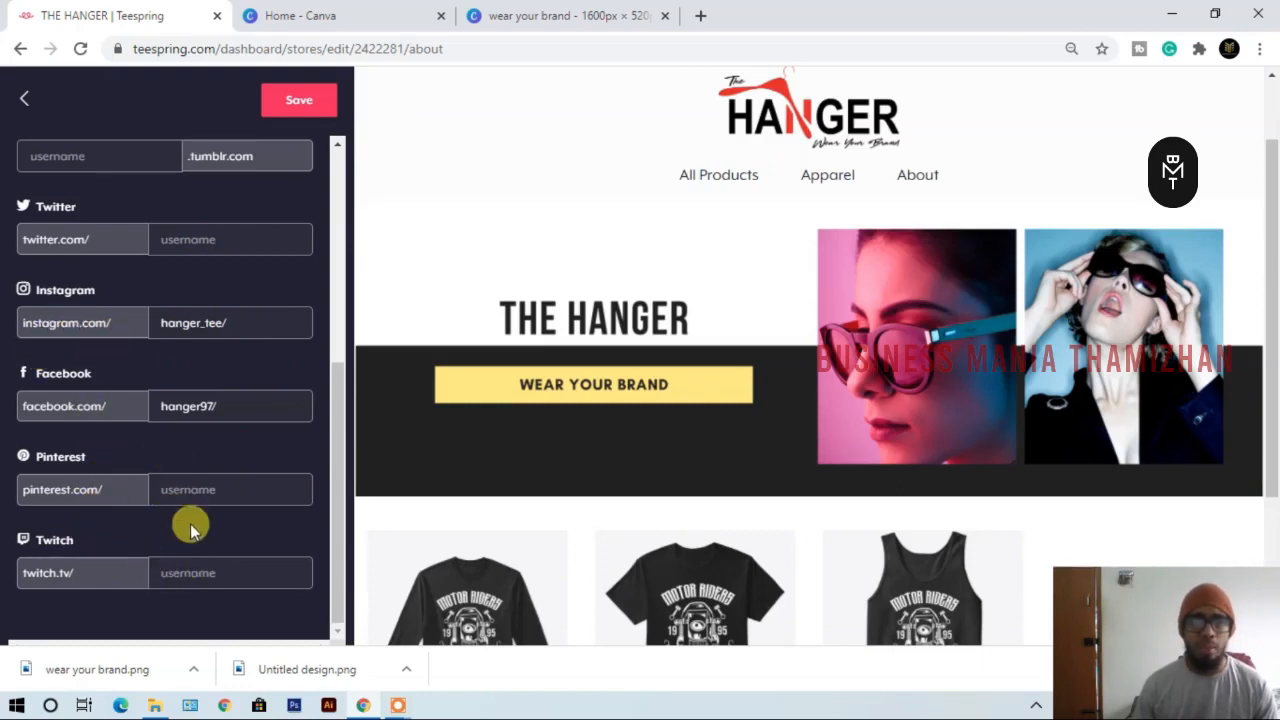
pyautogui.scroll(-2, 677, 551)
pyautogui.scroll(3, 217, 287)
pyautogui.scroll(-3, 216, 289)
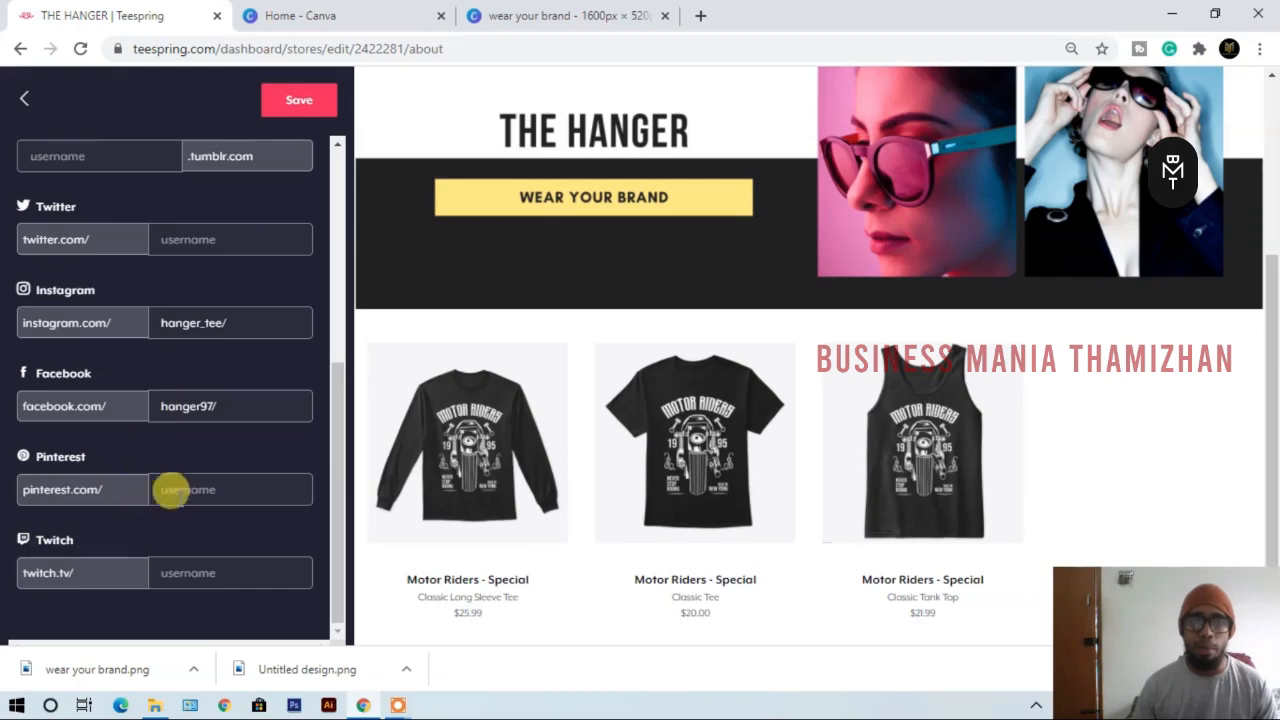
pyautogui.click(278, 102)
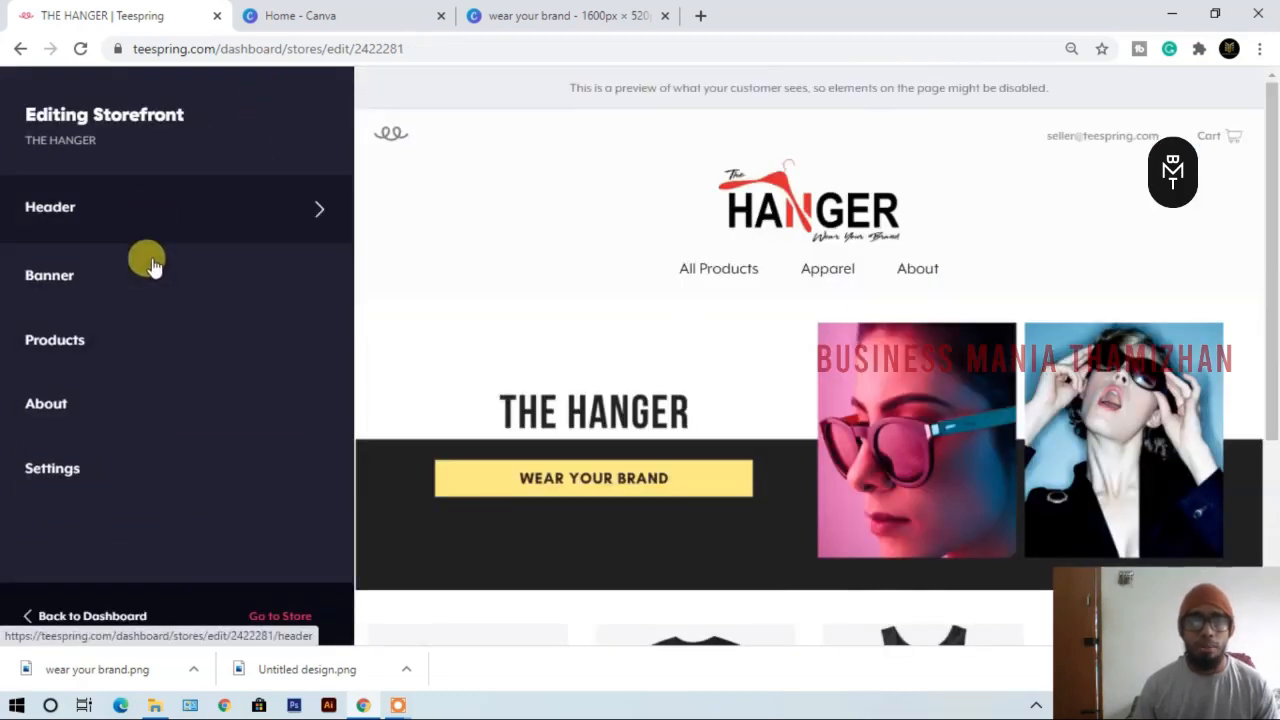
# Review the URL permalink, product categories, cross-selling and store deletion options in the storefront settings, and save the settings.
pyautogui.click(160, 464)
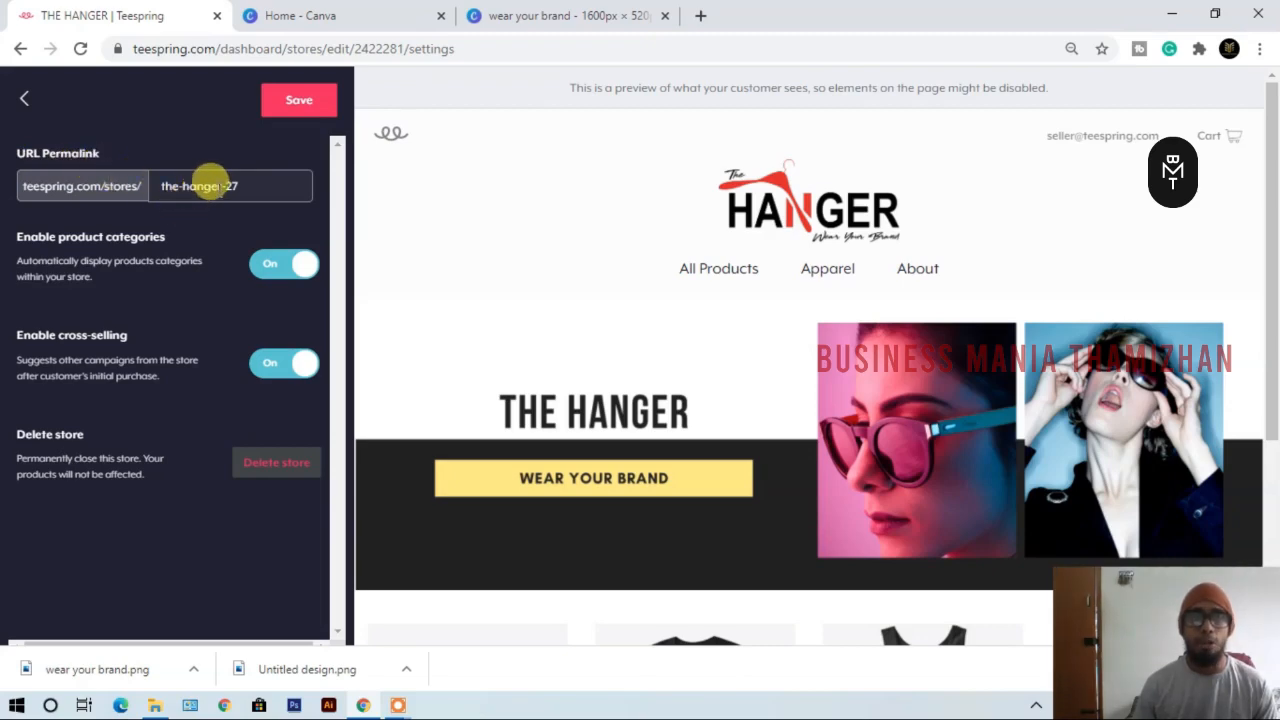
pyautogui.click(238, 184)
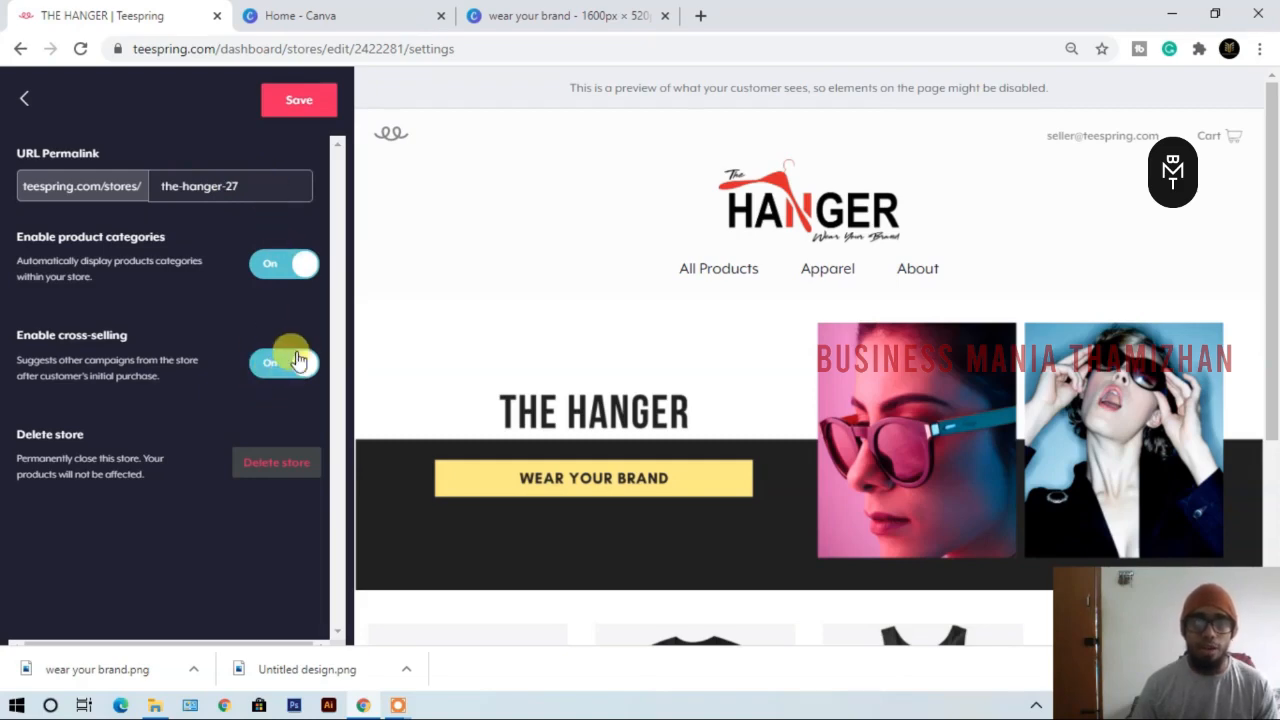
pyautogui.scroll(-3, 297, 360)
pyautogui.scroll(3, 559, 437)
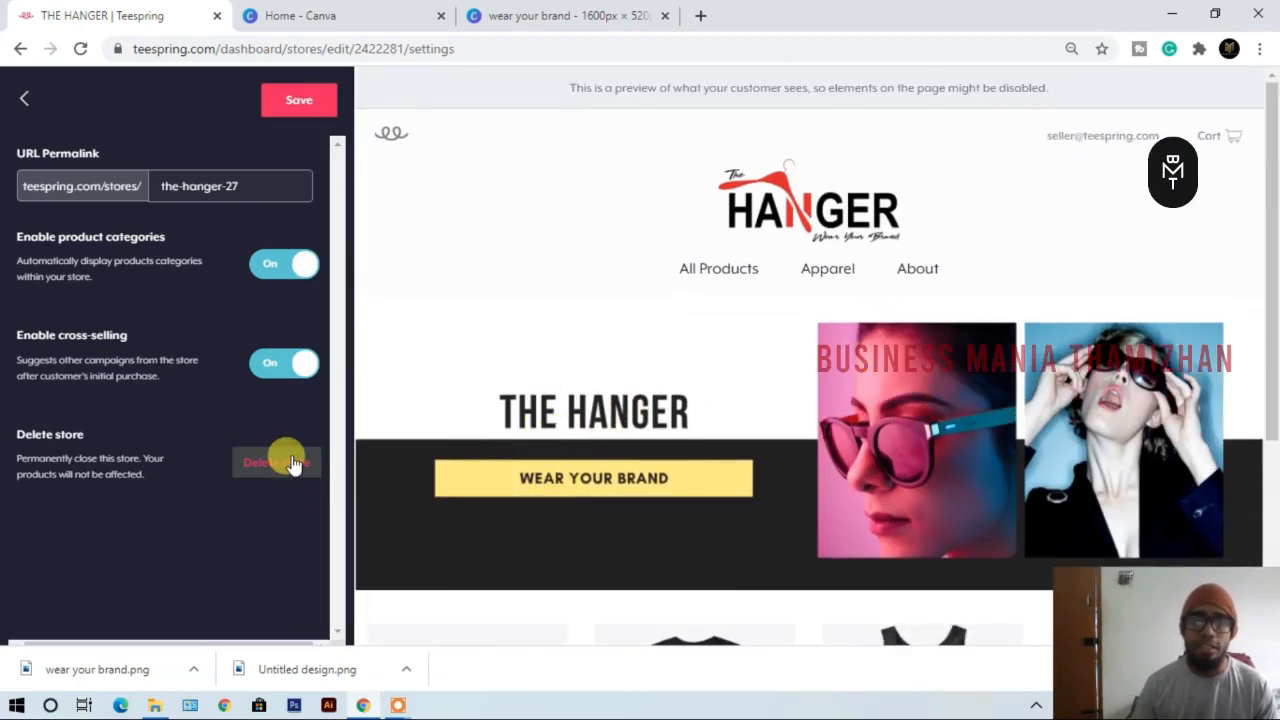
pyautogui.click(292, 106)
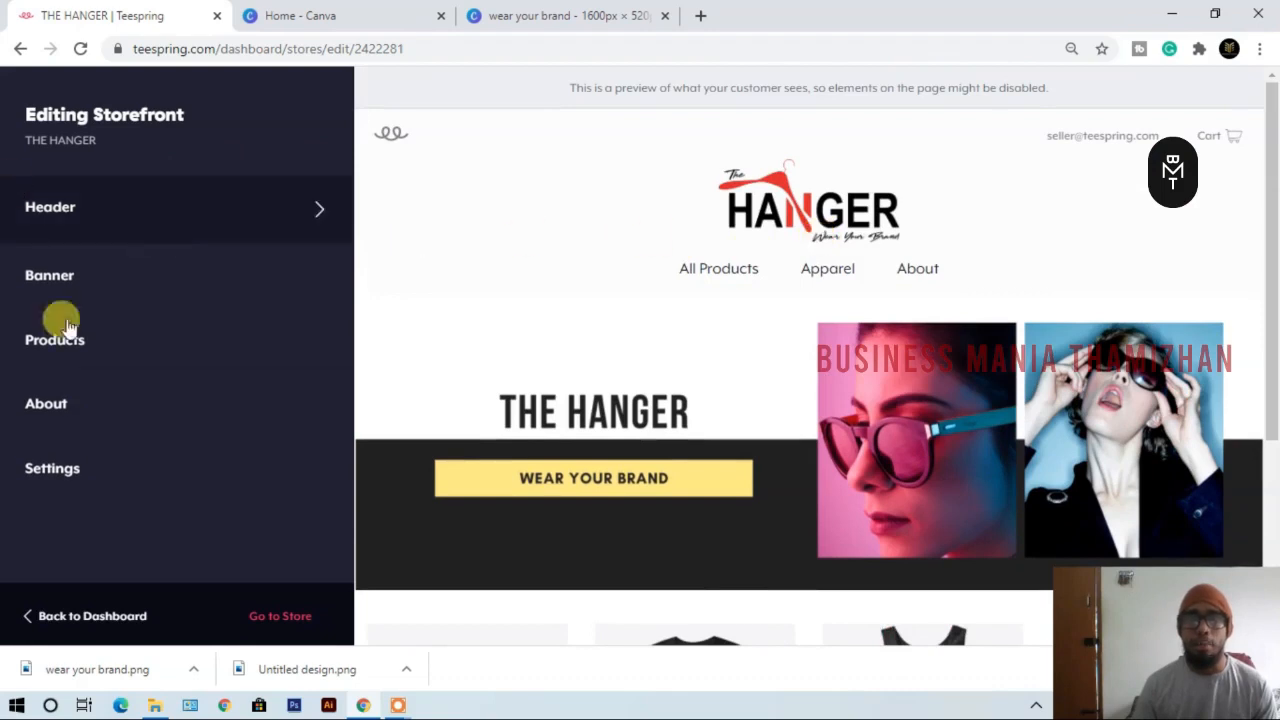
# Open THE HANGER's live store from the storefront editor and look over its banner, product listings and footer.
pyautogui.click(258, 619)
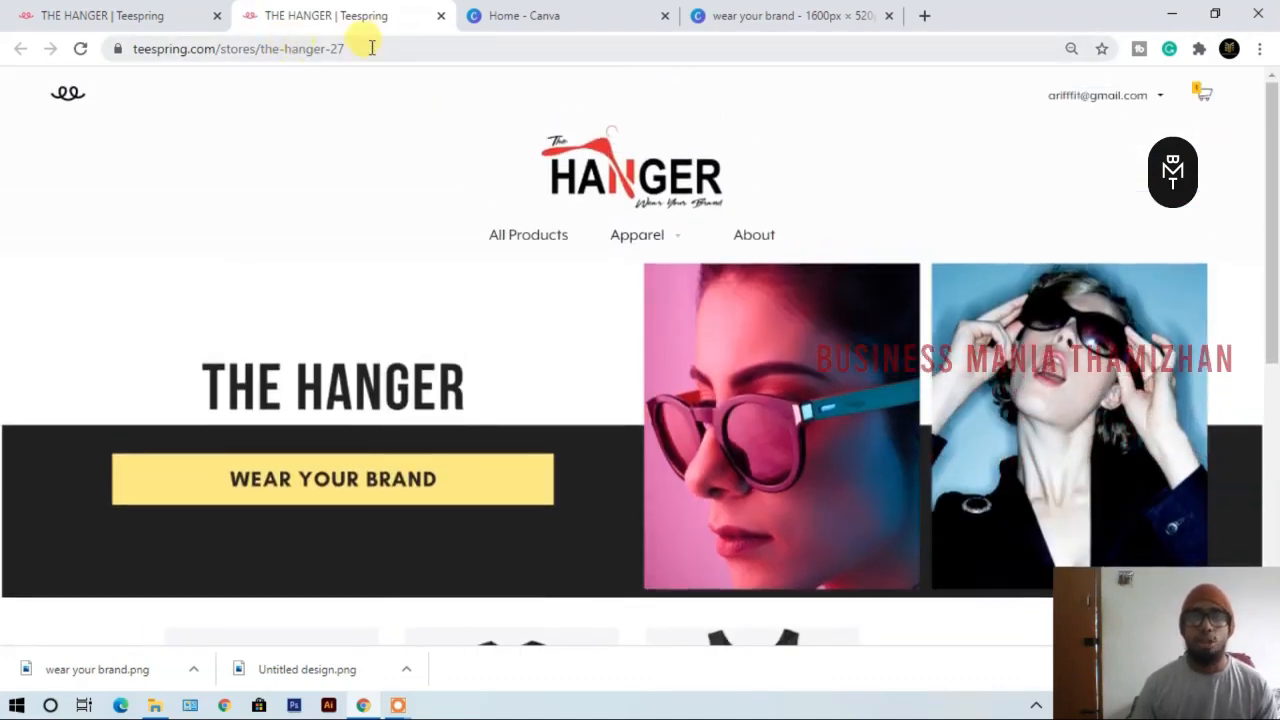
pyautogui.scroll(-3, 811, 289)
pyautogui.scroll(-3, 811, 289)
pyautogui.scroll(6, 811, 292)
pyautogui.scroll(-6, 823, 287)
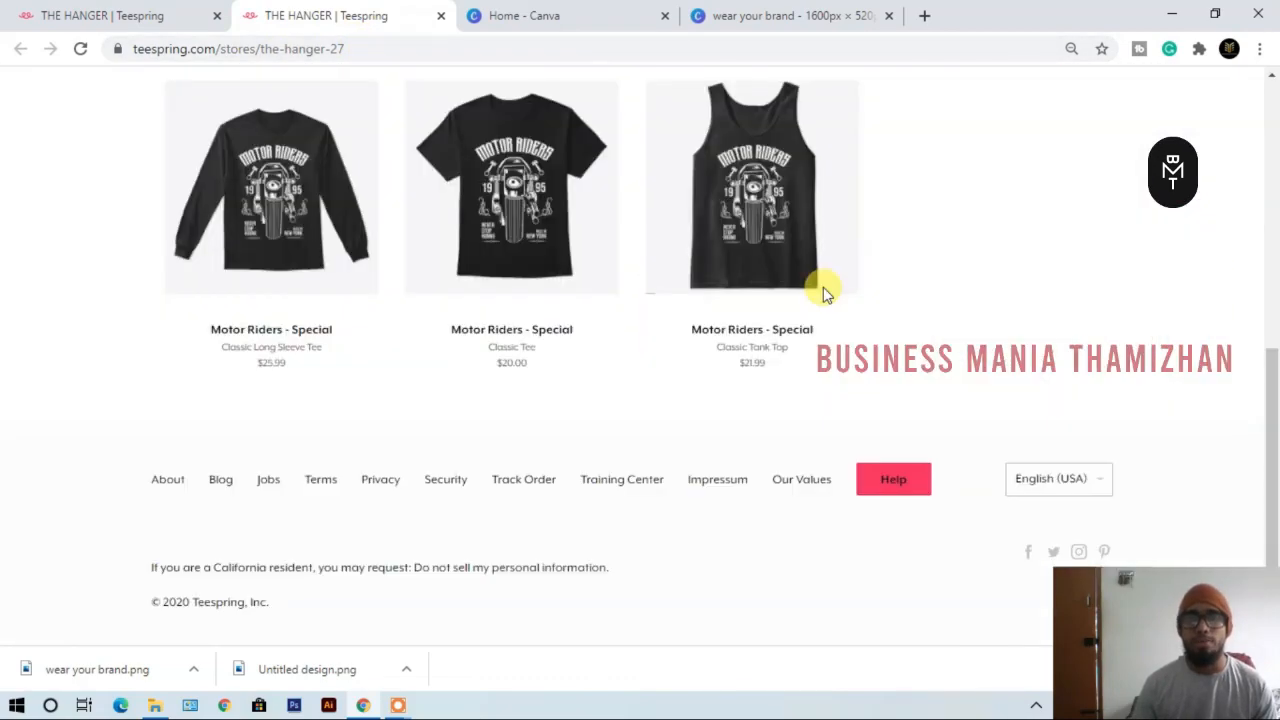
# Open the Motor Riders - Special Classic Tee listing, preview the shirt in dark green and review the product details.
pyautogui.click(560, 253)
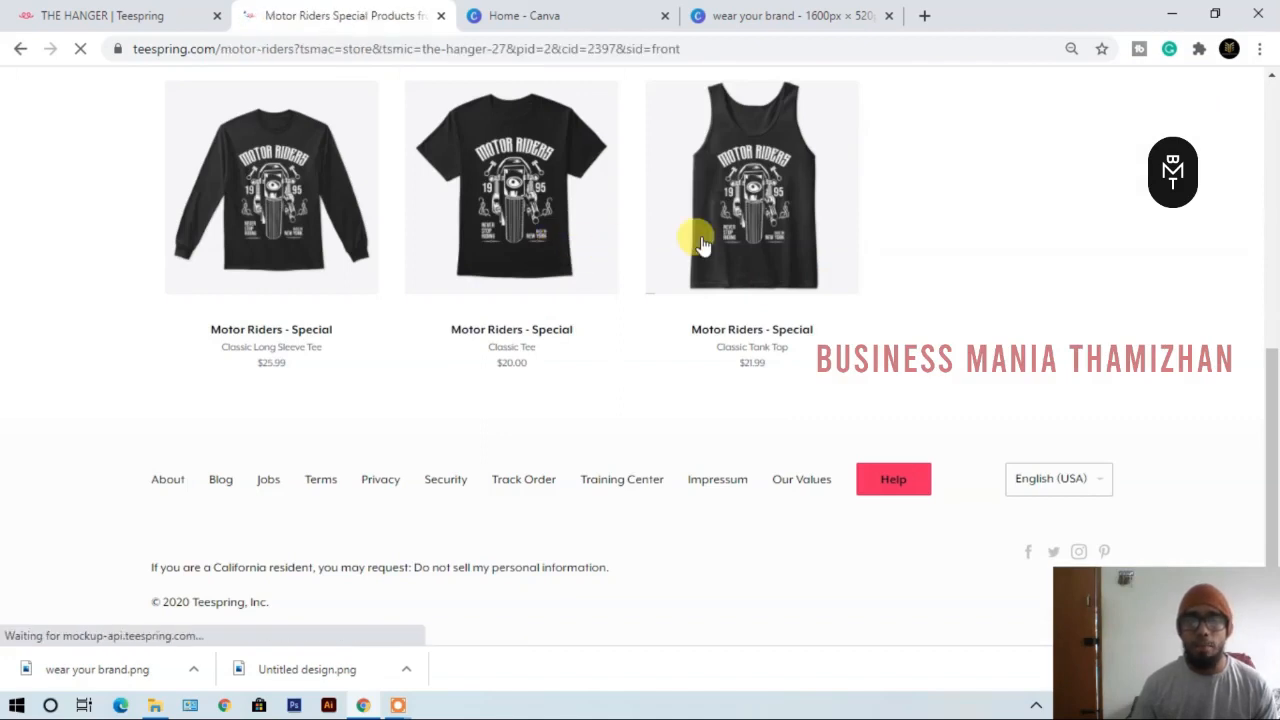
pyautogui.scroll(-4, 827, 272)
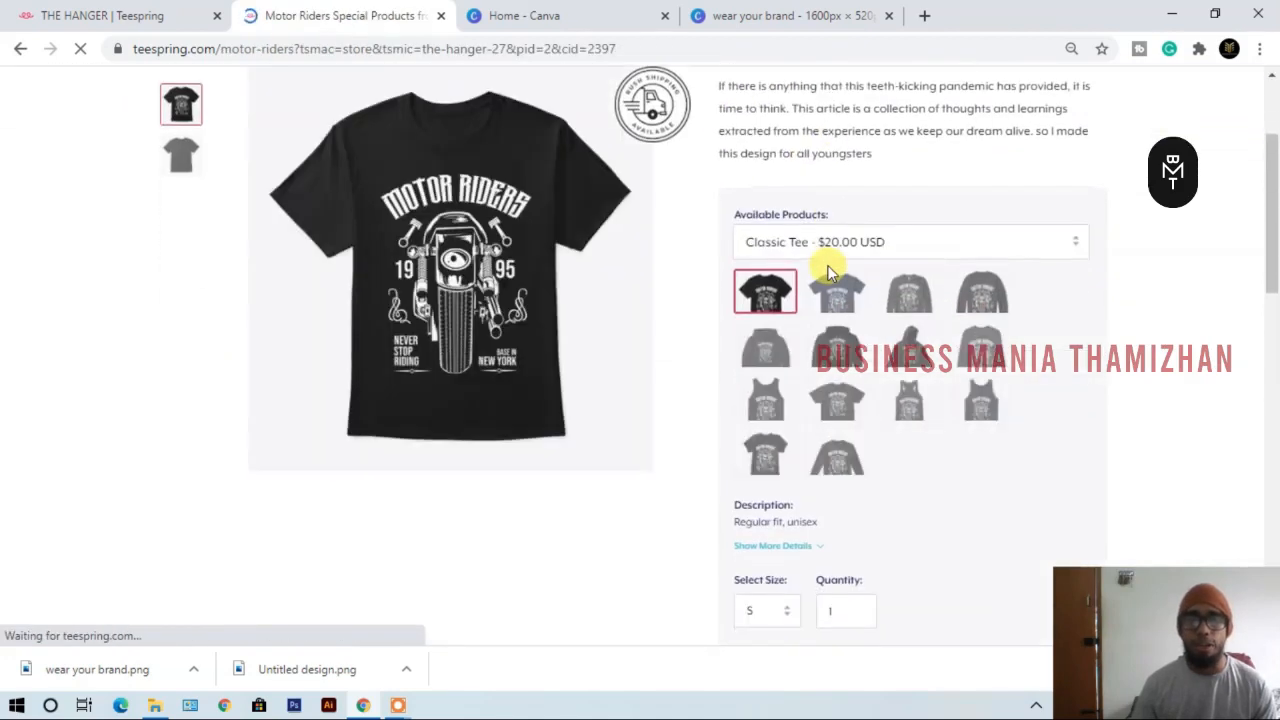
pyautogui.scroll(-3, 827, 265)
pyautogui.click(869, 221)
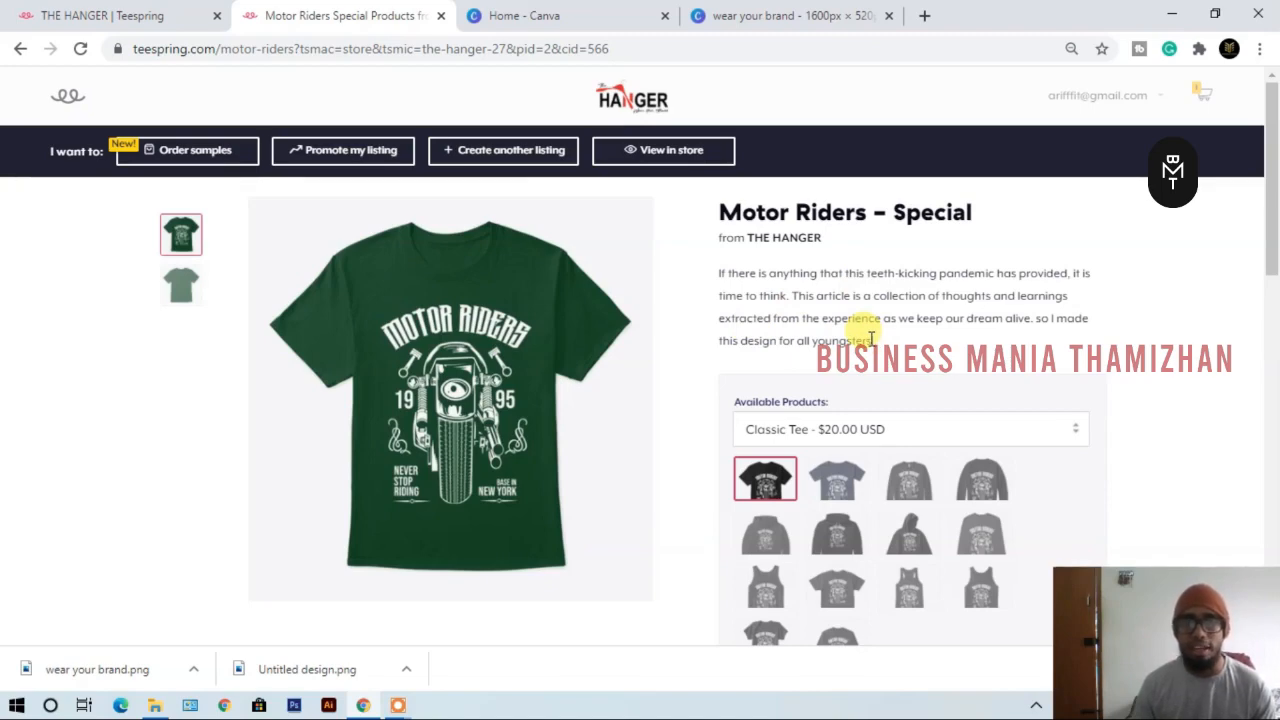
pyautogui.scroll(-1, 872, 340)
pyautogui.scroll(1, 875, 341)
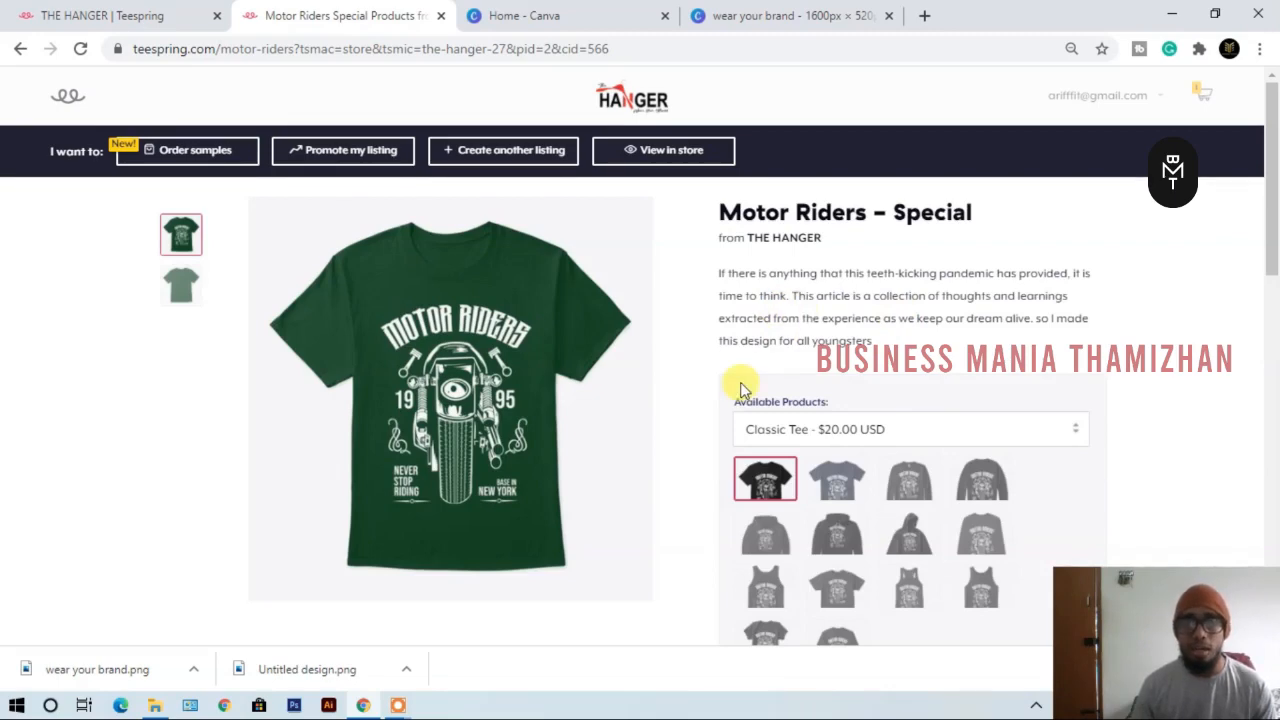
# Return to the storefront editor, reopen THE HANGER's live store and check the homepage's header, banner and products.
pyautogui.click(36, 10)
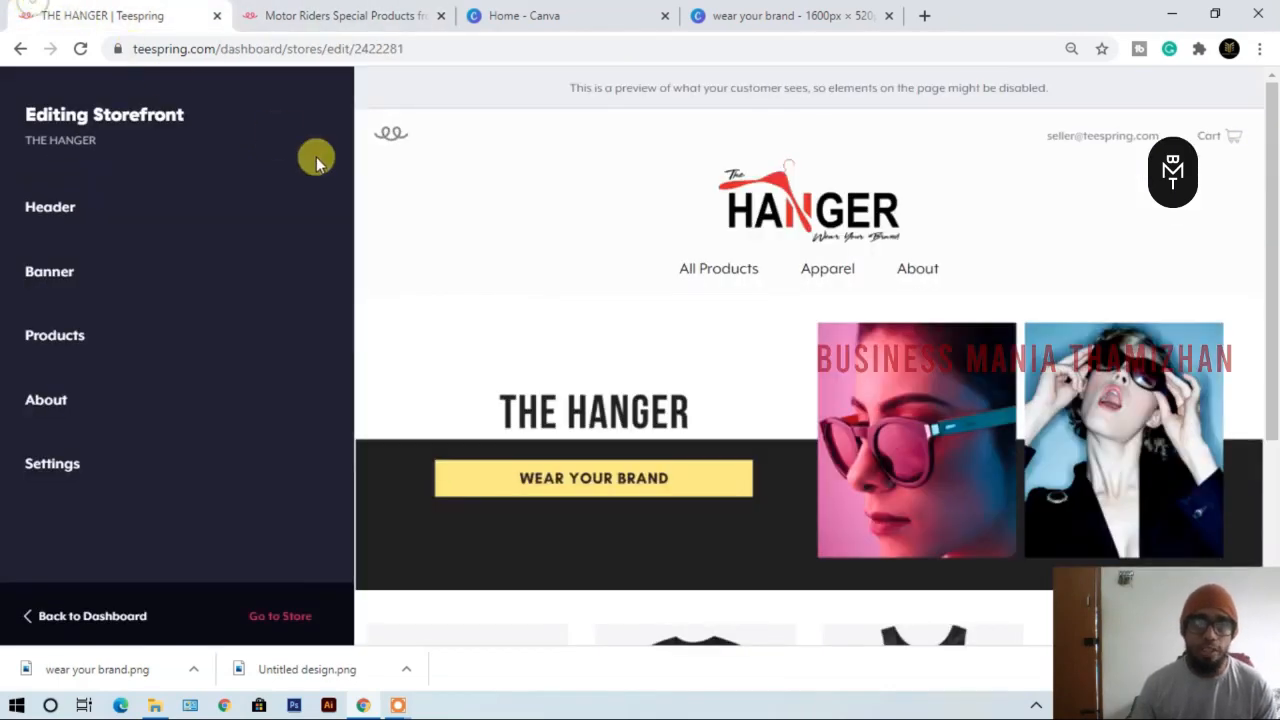
pyautogui.click(288, 627)
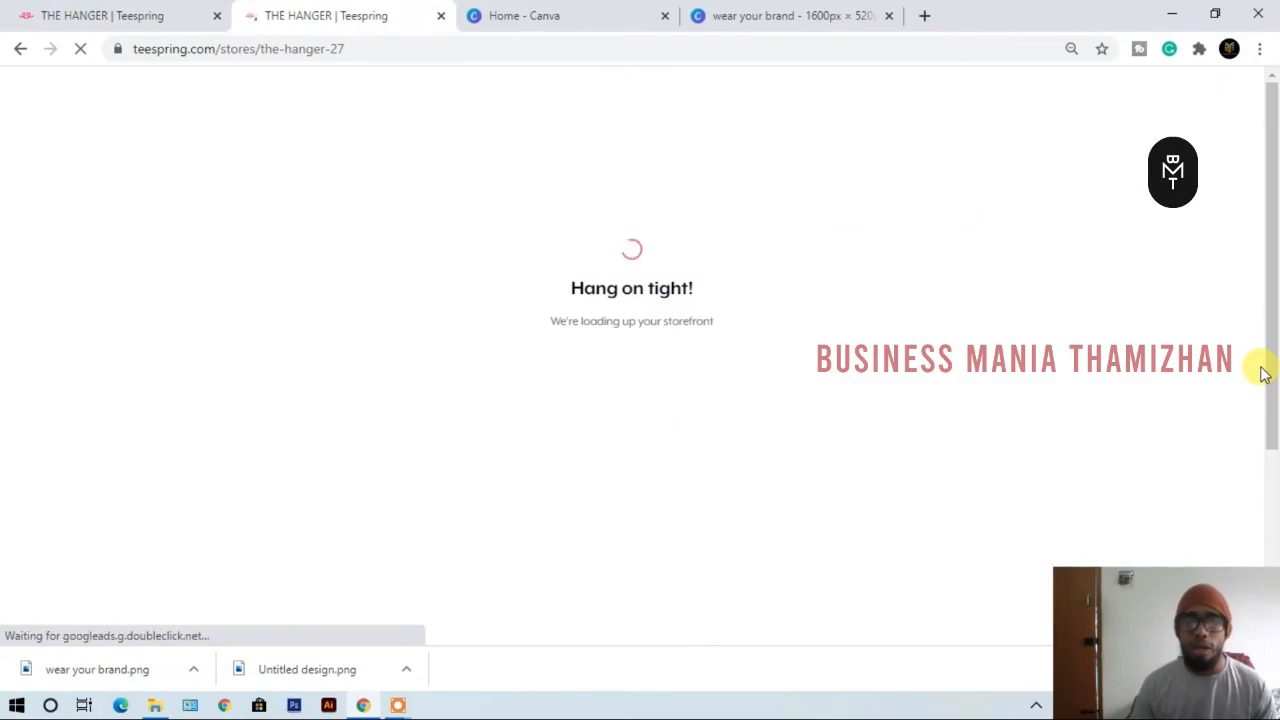
pyautogui.scroll(-2, 1050, 365)
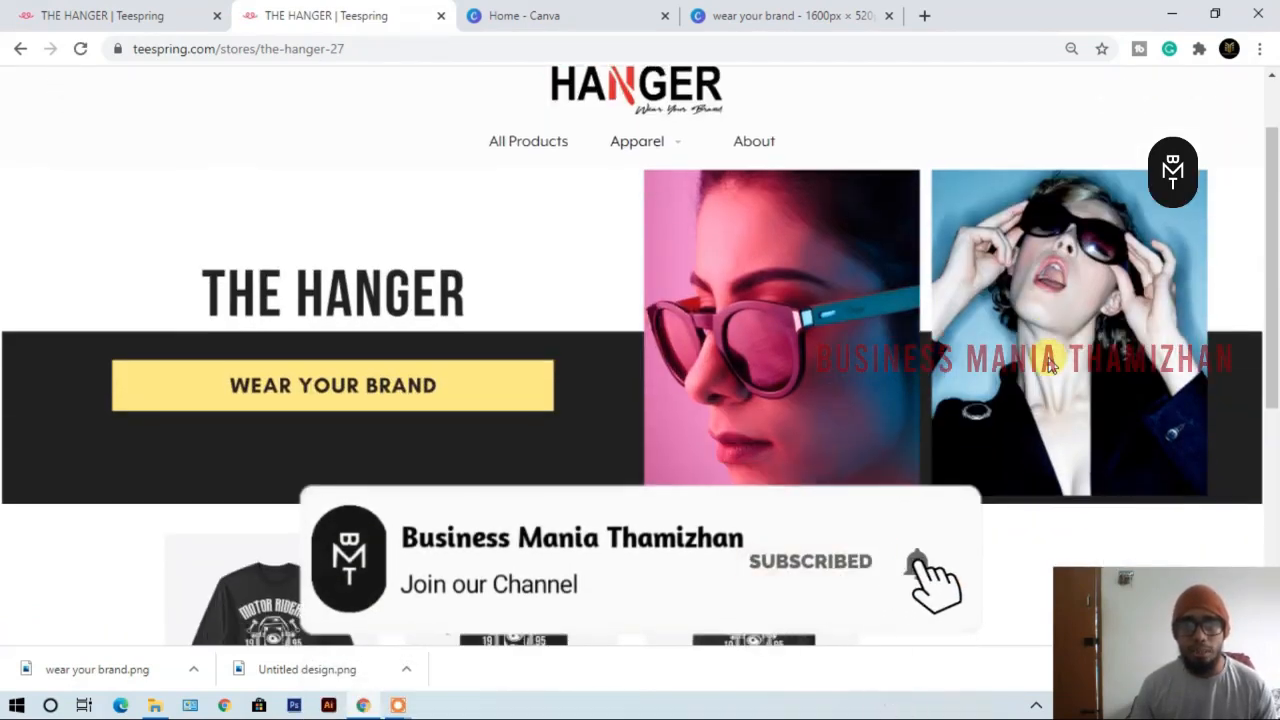
pyautogui.scroll(2, 1050, 365)
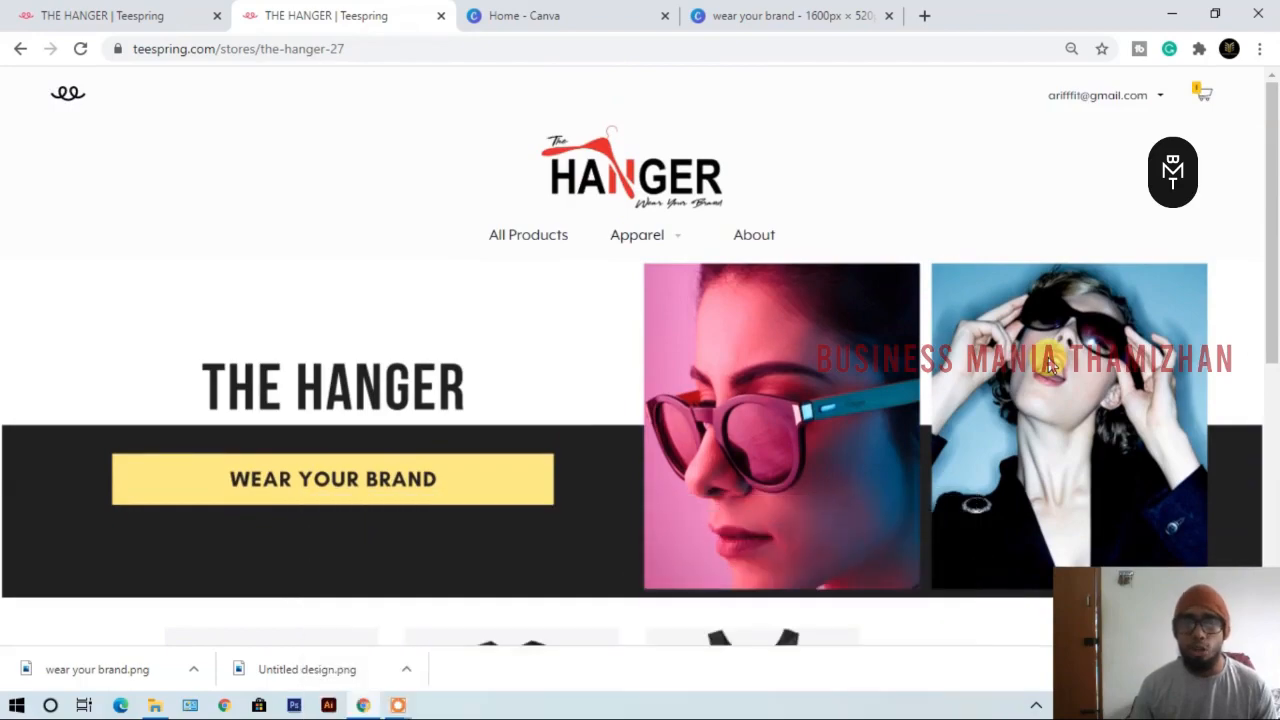